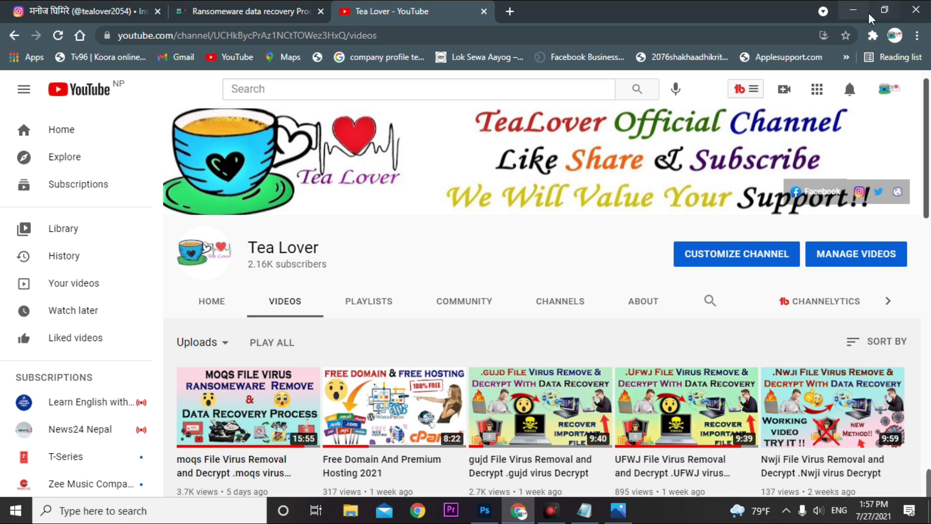
Minimize the browser and examine the ransomware extensions .guer and .aeur listed in the Notepad note
{"action": "left_click", "coordinate": [854, 11]}
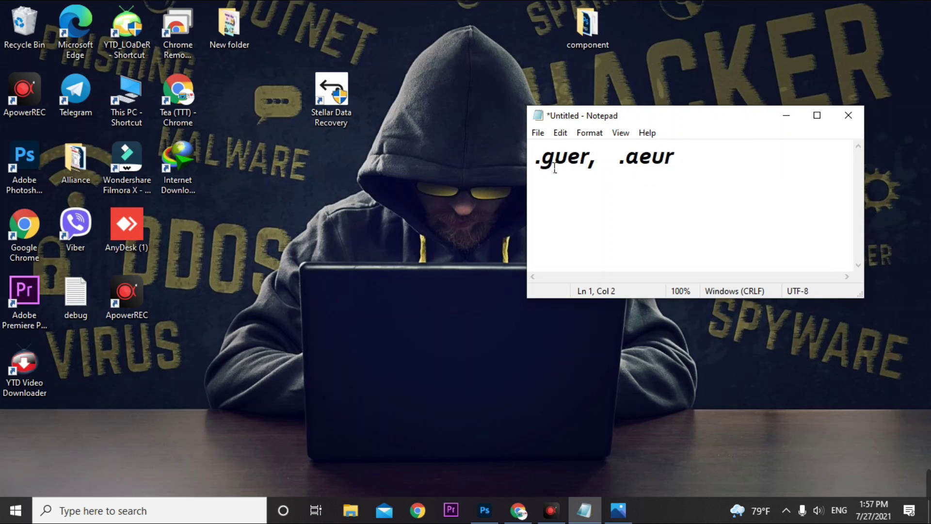
{"action": "left_click_drag", "start_coordinate": [558, 166], "coordinate": [691, 155]}
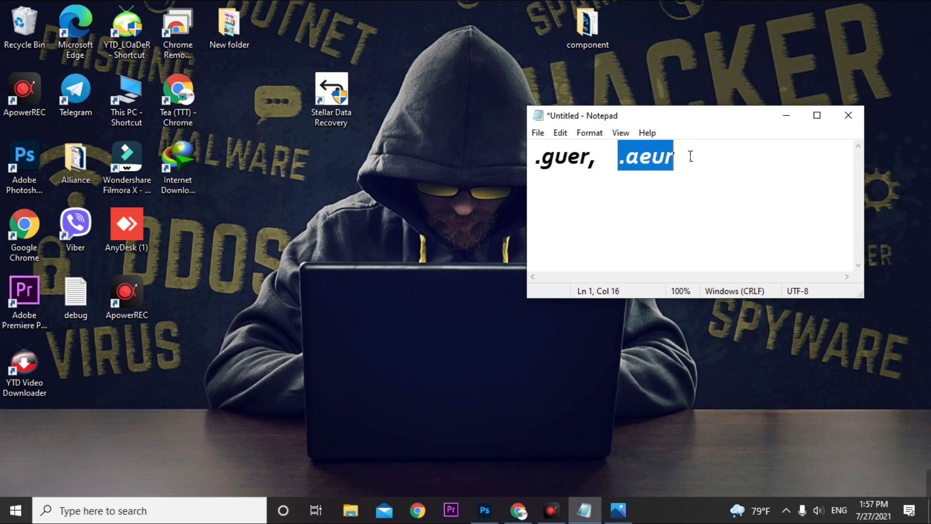
{"action": "left_click", "coordinate": [727, 166]}
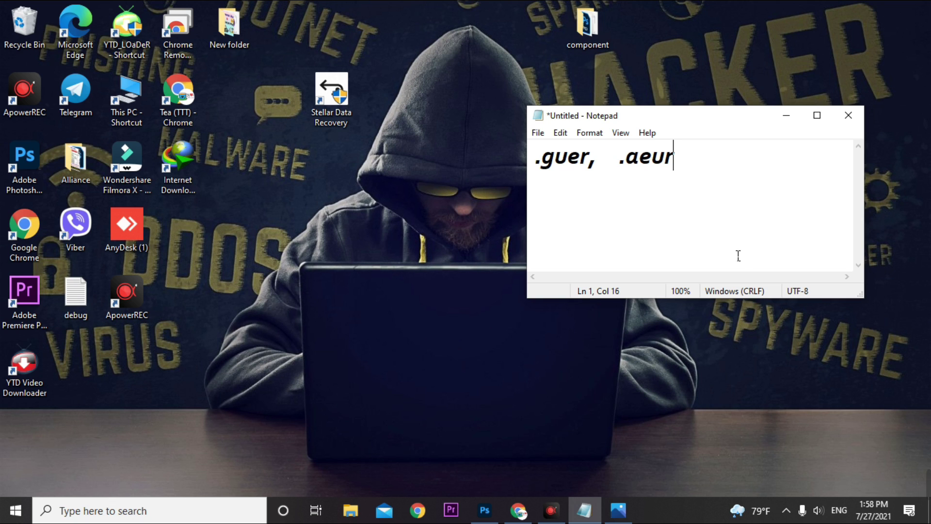
{"action": "left_click", "coordinate": [619, 512]}
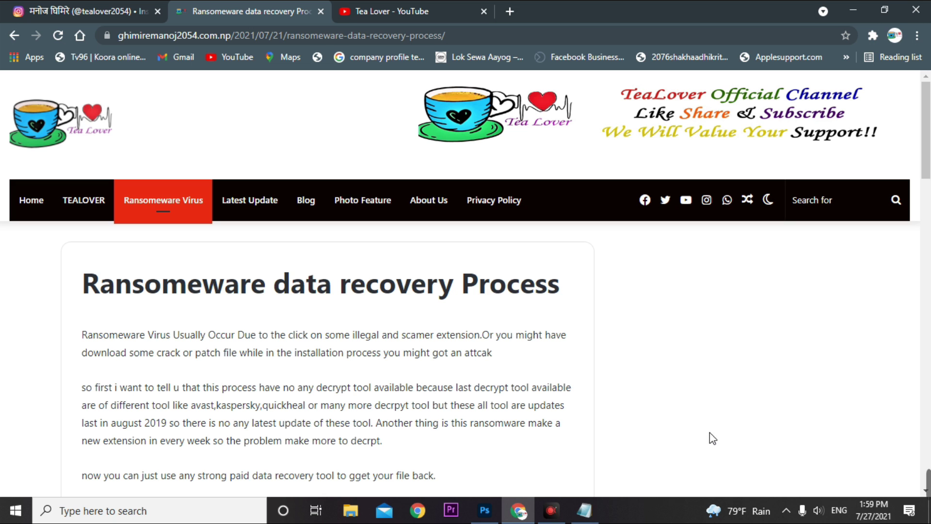
View the channel's Instagram profile and the contact links on the ransomware data recovery article's website
{"action": "left_click", "coordinate": [59, 19]}
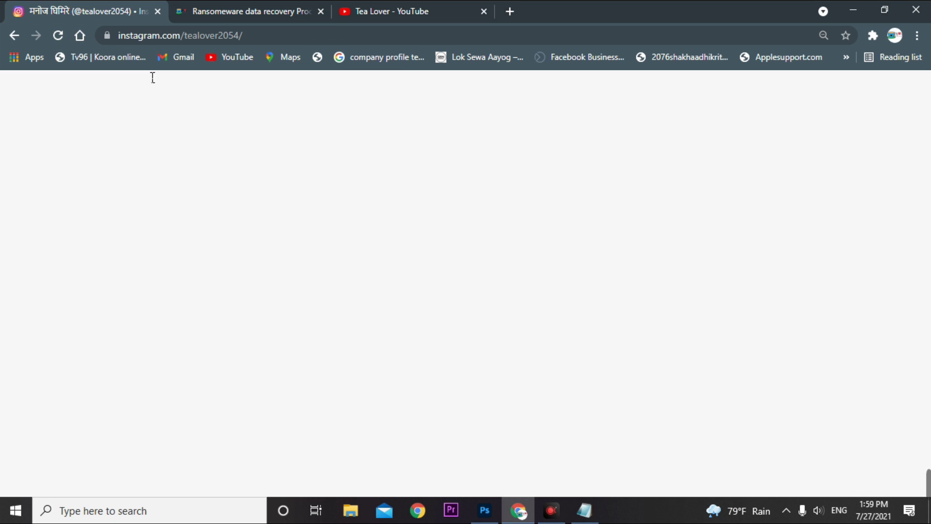
{"action": "double_click", "coordinate": [368, 136]}
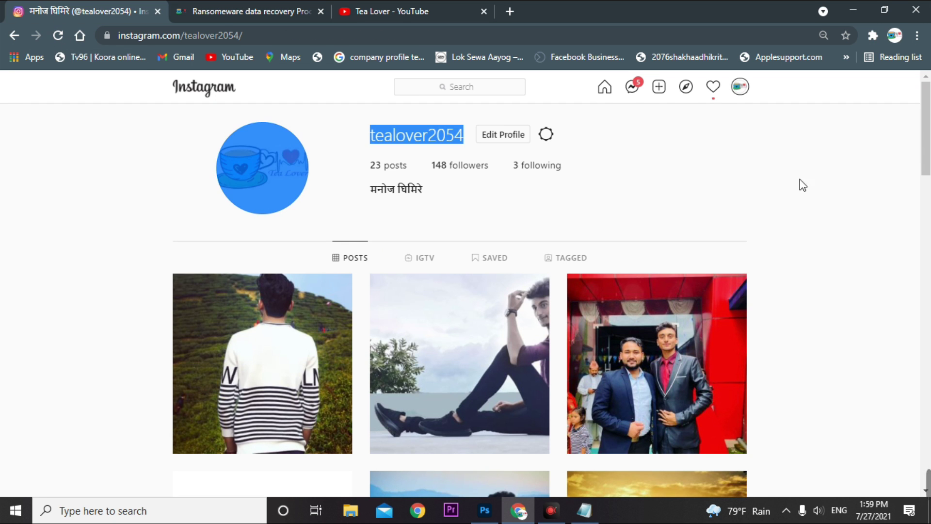
{"action": "left_click", "coordinate": [695, 147]}
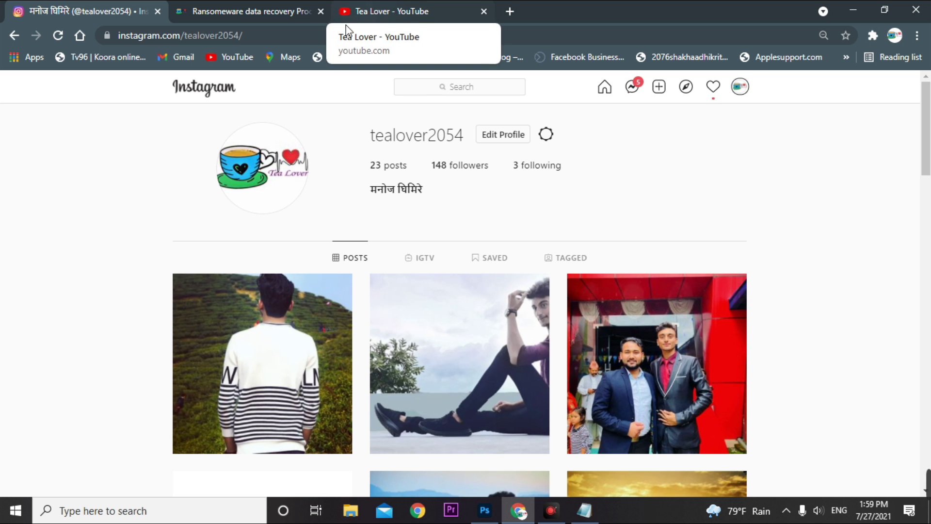
{"action": "left_click", "coordinate": [290, 13]}
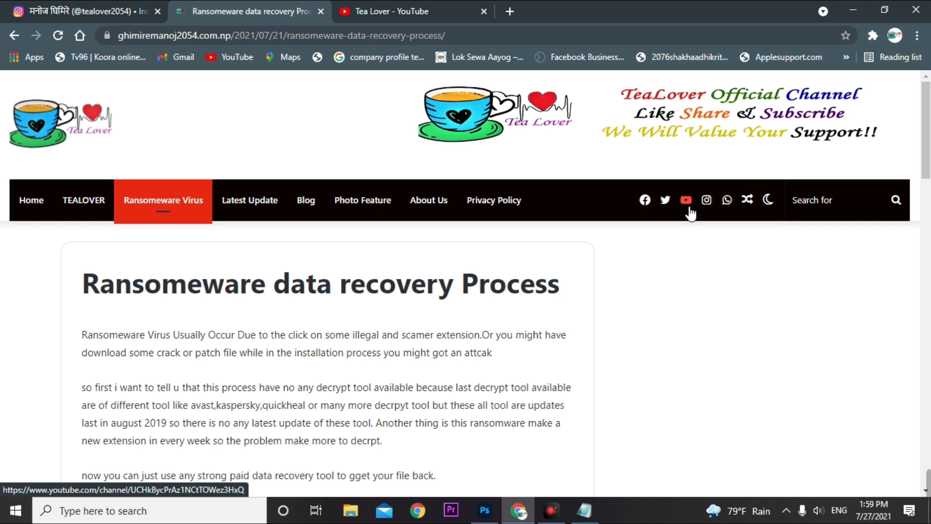
{"action": "left_click", "coordinate": [94, 12]}
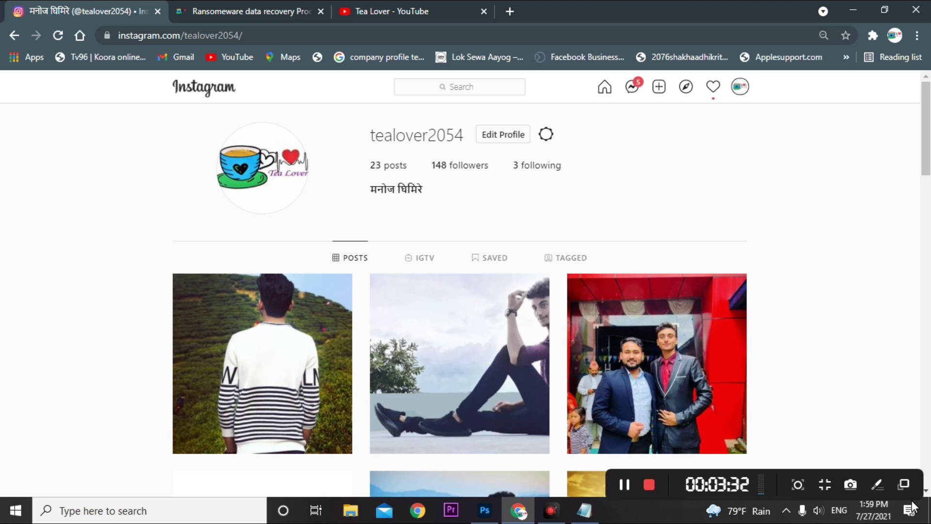
Read the recovery article's passages on which local disks are recoverable and the chances for photos, videos and documents
{"action": "key", "text": "ctrl+Tab"}
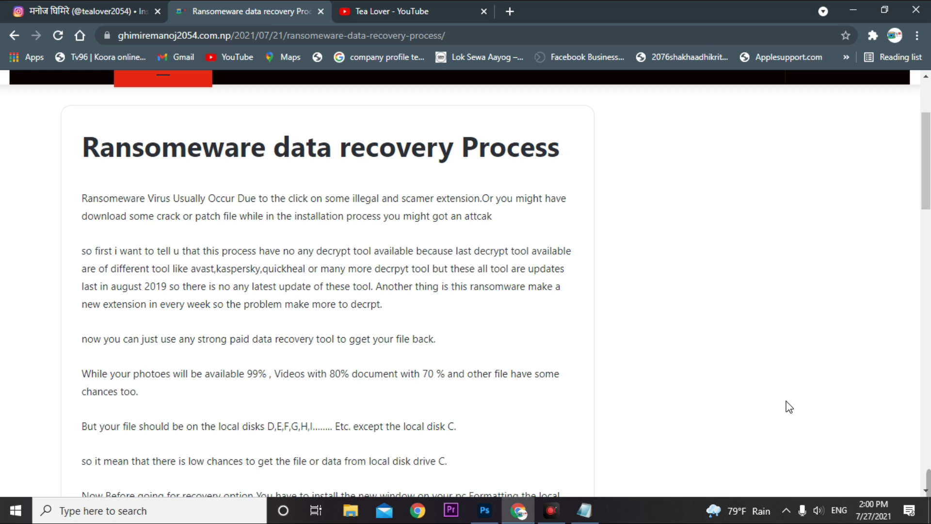
{"action": "left_click_drag", "start_coordinate": [314, 423], "coordinate": [274, 423]}
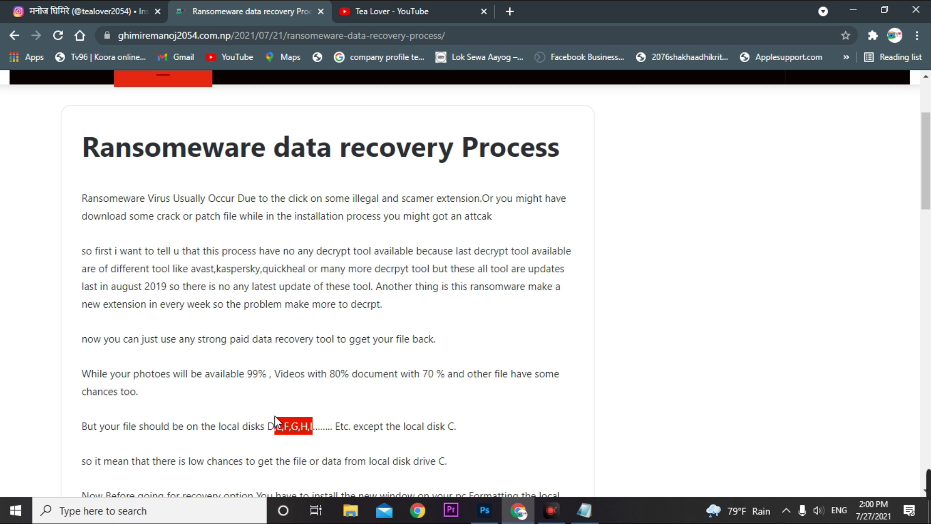
{"action": "left_click_drag", "start_coordinate": [447, 425], "coordinate": [477, 426]}
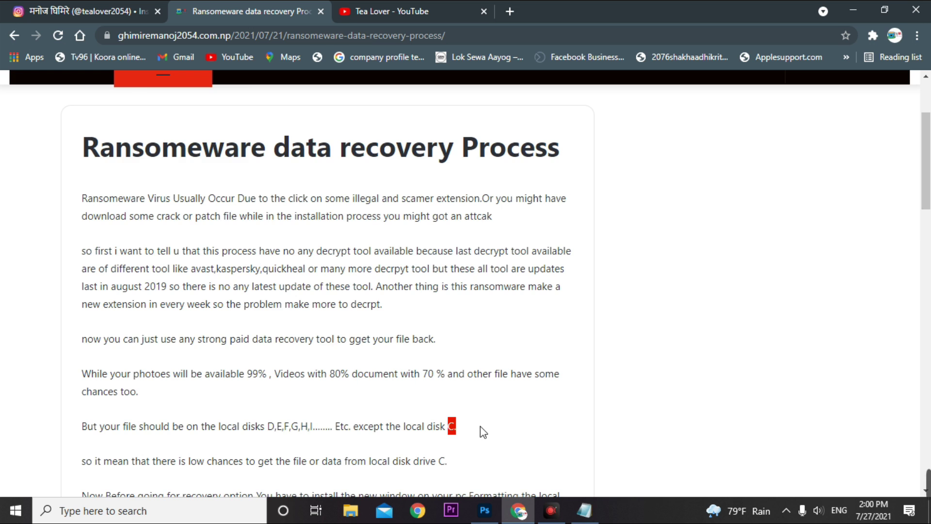
{"action": "left_click", "coordinate": [447, 385]}
{"action": "scroll", "coordinate": [447, 385], "scroll_direction": "down", "scroll_amount": 3}
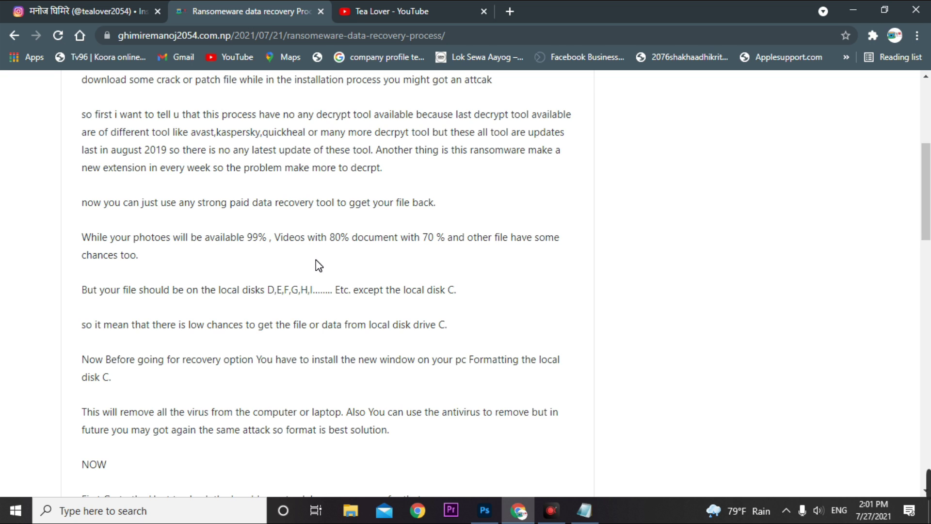
{"action": "left_click_drag", "start_coordinate": [258, 237], "coordinate": [155, 238]}
{"action": "left_click_drag", "start_coordinate": [370, 245], "coordinate": [280, 245]}
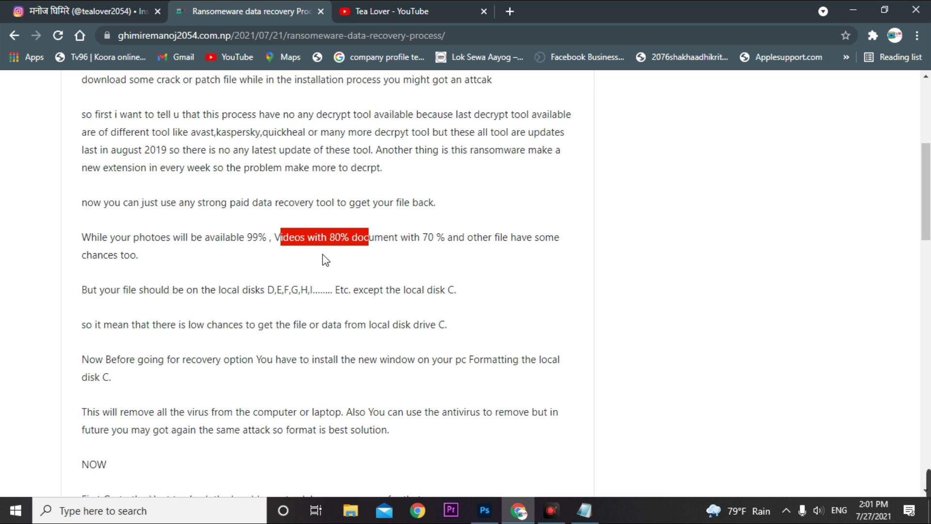
{"action": "left_click", "coordinate": [322, 255]}
{"action": "left_click_drag", "start_coordinate": [451, 245], "coordinate": [361, 238]}
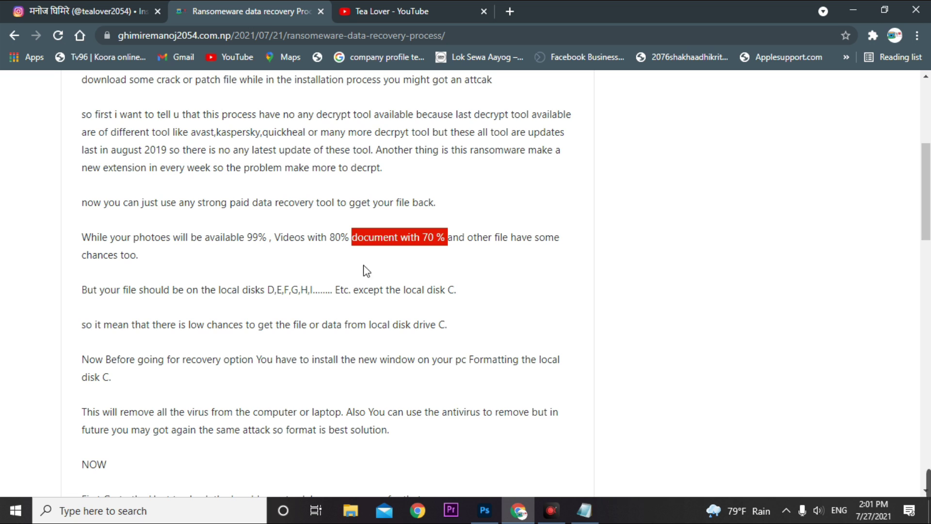
{"action": "left_click", "coordinate": [170, 371]}
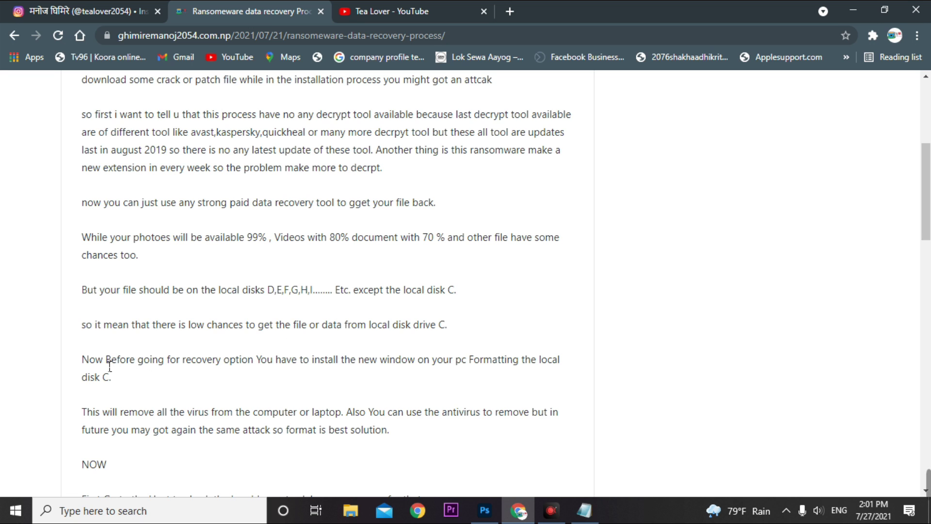
Read the article's instructions on formatting local disk C, editing the hosts file, safe boot and installing the recovery tool
{"action": "left_click_drag", "start_coordinate": [311, 368], "coordinate": [566, 374]}
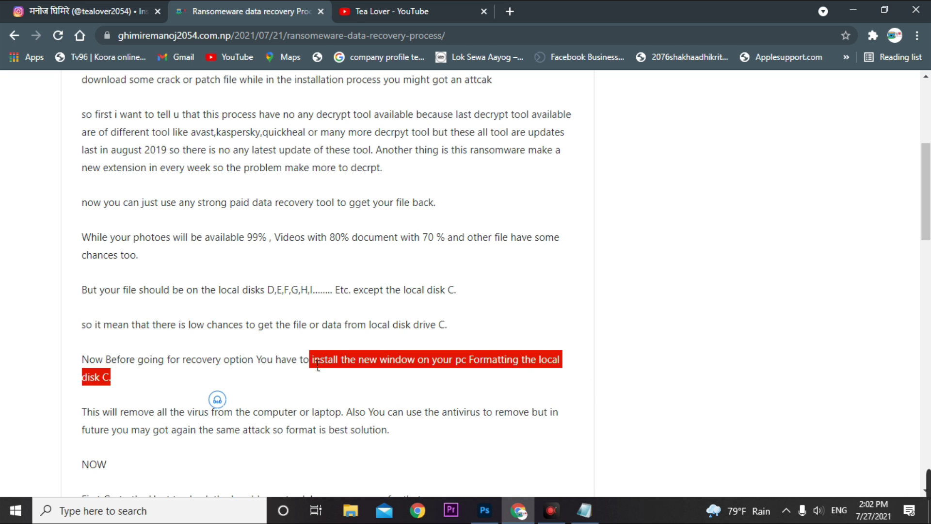
{"action": "left_click", "coordinate": [171, 374]}
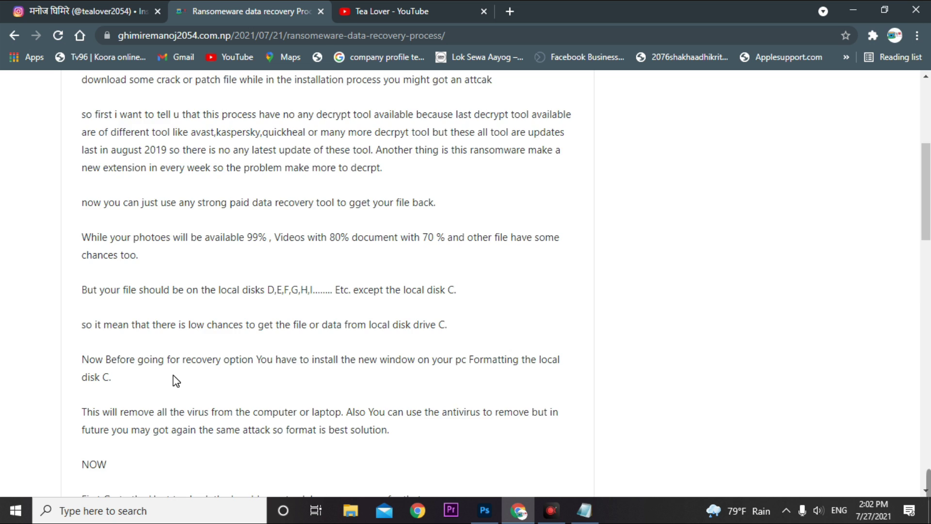
{"action": "scroll", "coordinate": [234, 316], "scroll_direction": "down", "scroll_amount": 5}
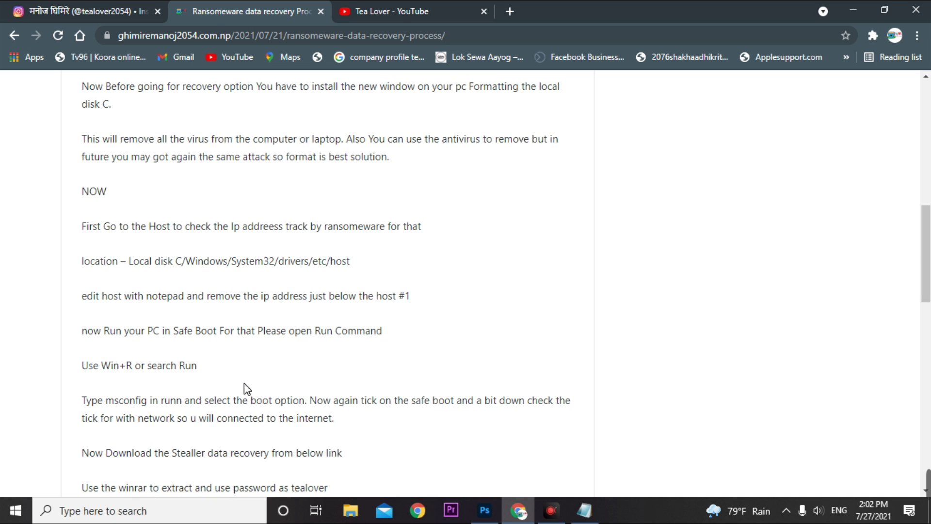
{"action": "left_click_drag", "start_coordinate": [184, 261], "coordinate": [330, 266]}
{"action": "left_click", "coordinate": [412, 272]}
{"action": "scroll", "coordinate": [231, 331], "scroll_direction": "down", "scroll_amount": 1}
{"action": "left_click_drag", "start_coordinate": [202, 262], "coordinate": [227, 295]}
{"action": "scroll", "coordinate": [227, 295], "scroll_direction": "down", "scroll_amount": 2}
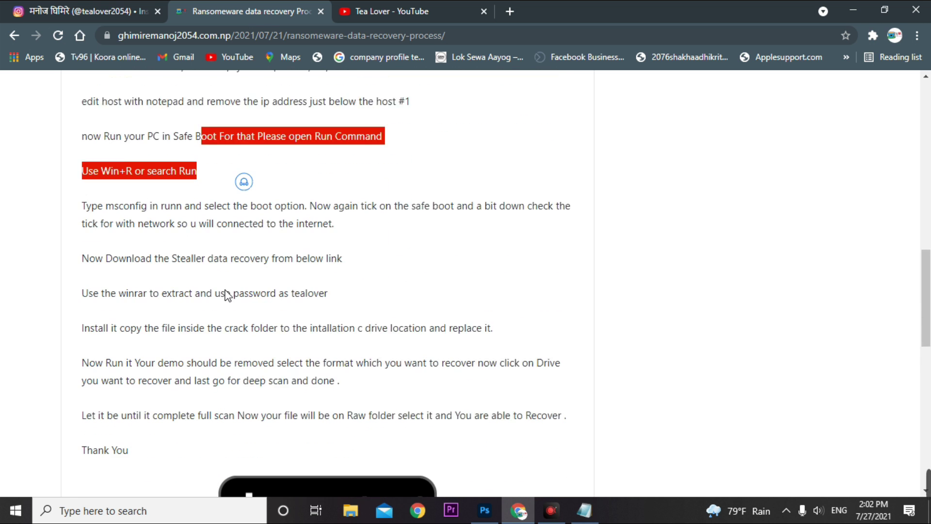
{"action": "scroll", "coordinate": [227, 295], "scroll_direction": "down", "scroll_amount": 1}
{"action": "left_click", "coordinate": [126, 256]}
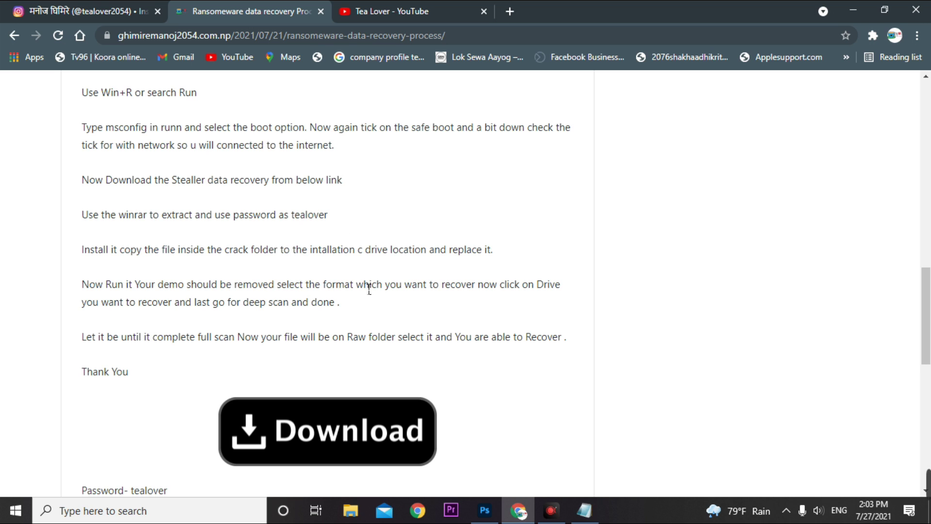
Switch to Notepad and review the .guer and .aeur extensions again
{"action": "left_click", "coordinate": [584, 510]}
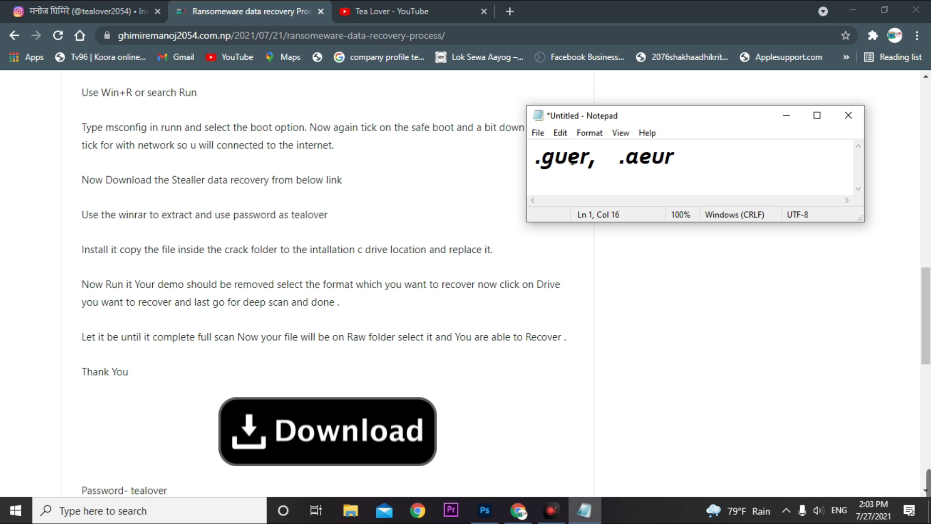
{"action": "left_click_drag", "start_coordinate": [602, 162], "coordinate": [522, 167]}
{"action": "left_click", "coordinate": [567, 172]}
{"action": "left_click", "coordinate": [692, 171]}
Look over the ransomware removal uploads on the Tea Lover YouTube channel, then return to the recovery article
{"action": "scroll", "coordinate": [399, 257], "scroll_direction": "up", "scroll_amount": 6}
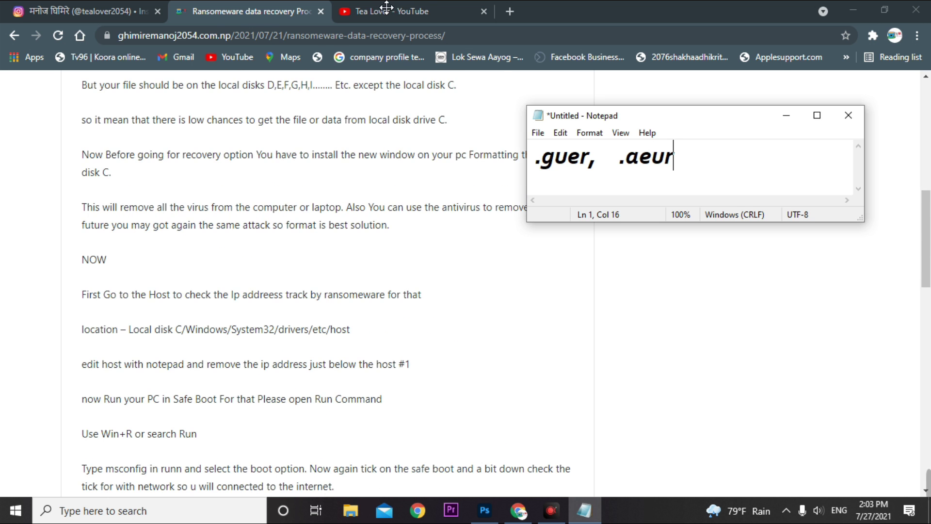
{"action": "left_click", "coordinate": [388, 11]}
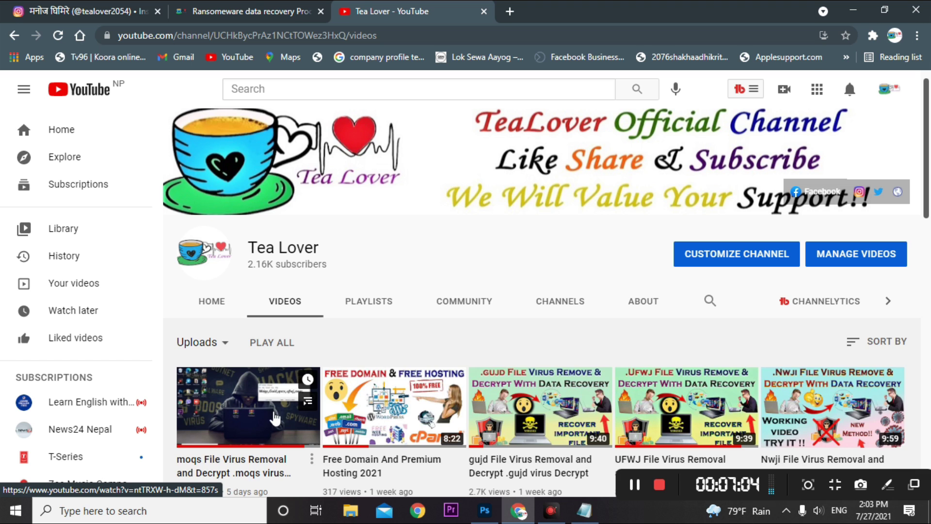
{"action": "scroll", "coordinate": [274, 391], "scroll_direction": "down", "scroll_amount": 1}
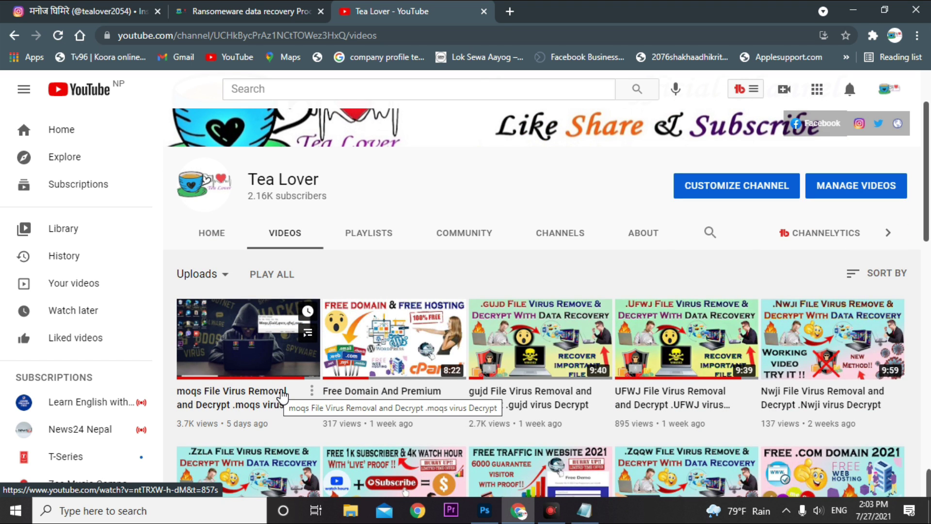
{"action": "key", "text": "ctrl+shift+Tab"}
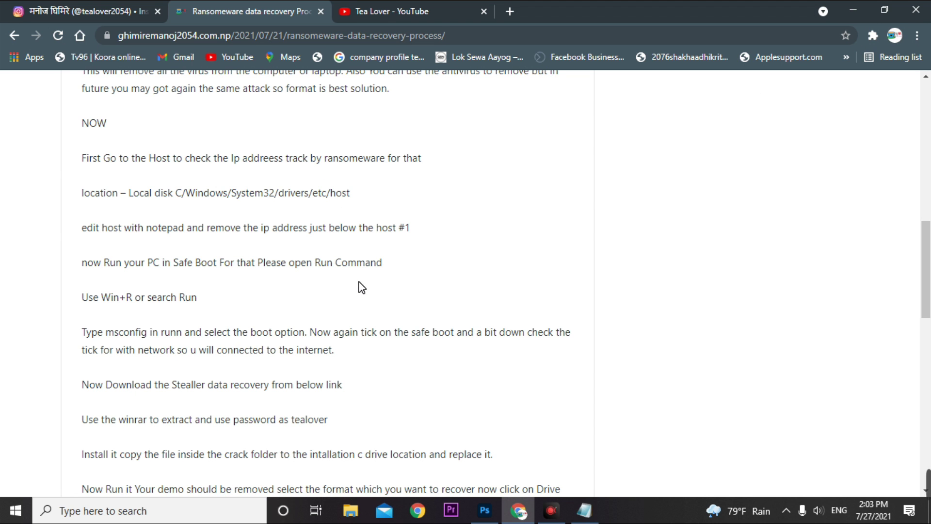
Download steller Data Recovery.rar from Google Drive through the article's download link, proceeding past the virus scan warning
{"action": "scroll", "coordinate": [320, 280], "scroll_direction": "up", "scroll_amount": 10}
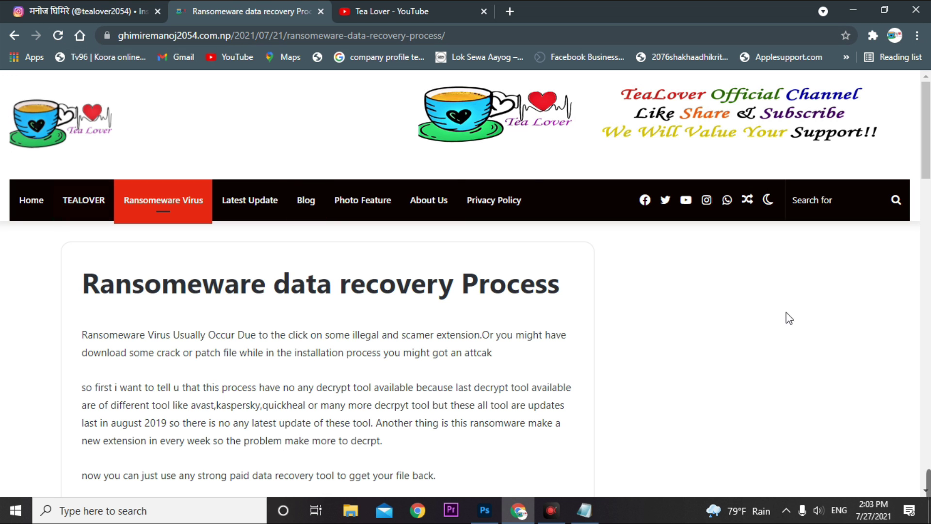
{"action": "scroll", "coordinate": [426, 214], "scroll_direction": "down", "scroll_amount": 20}
{"action": "scroll", "coordinate": [470, 236], "scroll_direction": "up", "scroll_amount": 4}
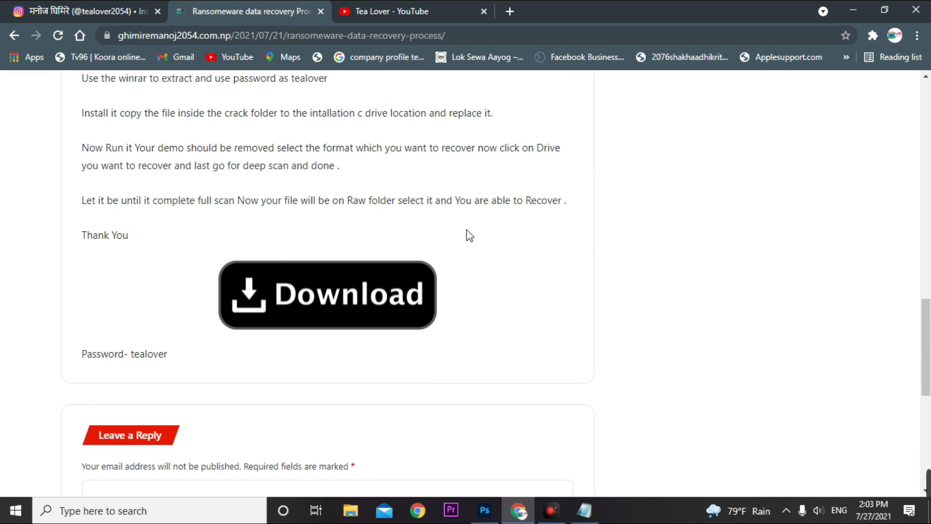
{"action": "left_click", "coordinate": [338, 314]}
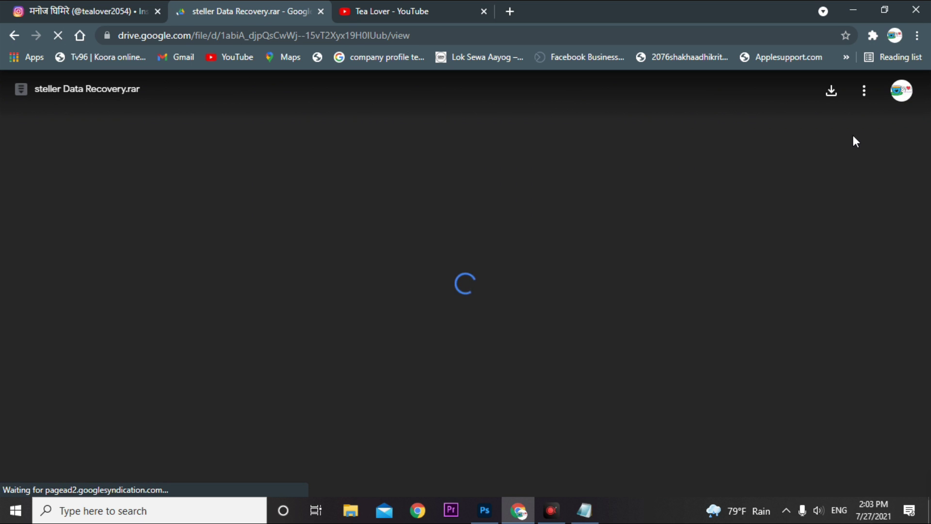
{"action": "left_click", "coordinate": [831, 93]}
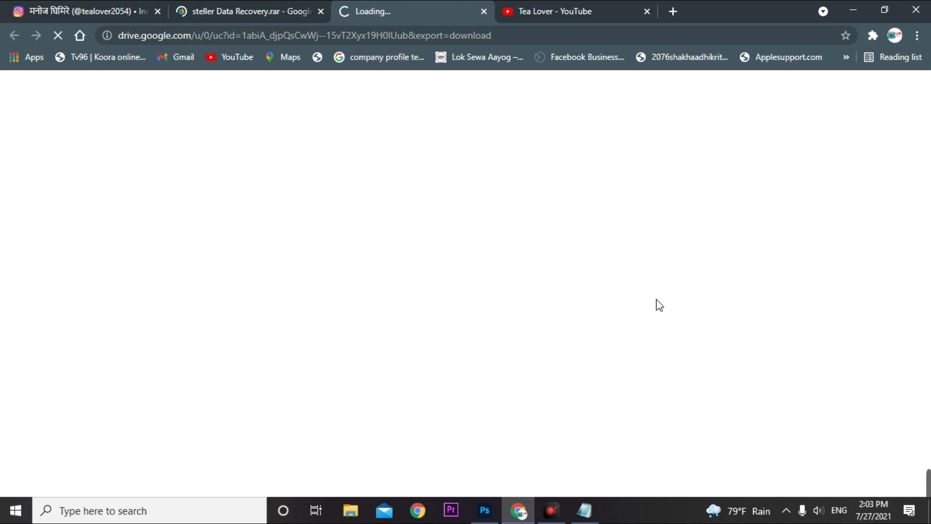
{"action": "left_click", "coordinate": [345, 212]}
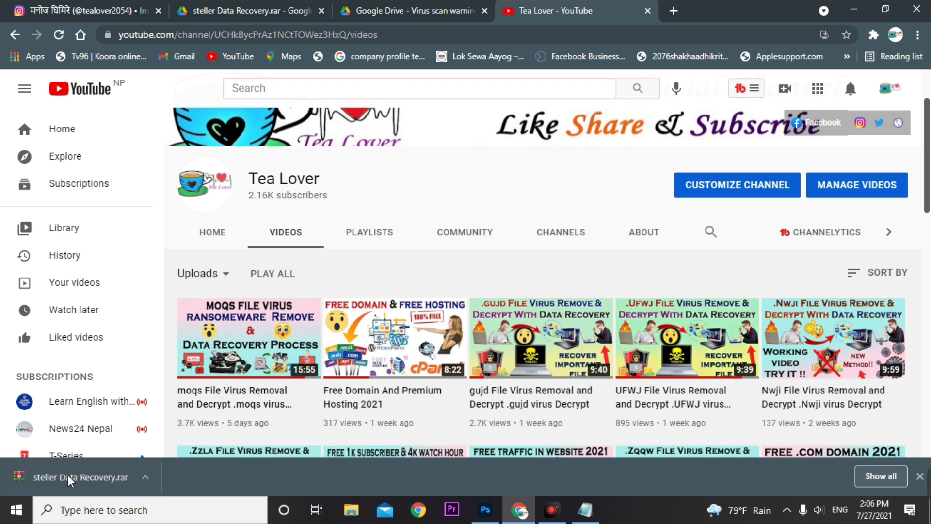
Minimize the browser, open the steller Data Recovery archive from the desktop in WinRAR, and move its window clear of Notepad
{"action": "left_click", "coordinate": [853, 11]}
{"action": "double_click", "coordinate": [693, 290]}
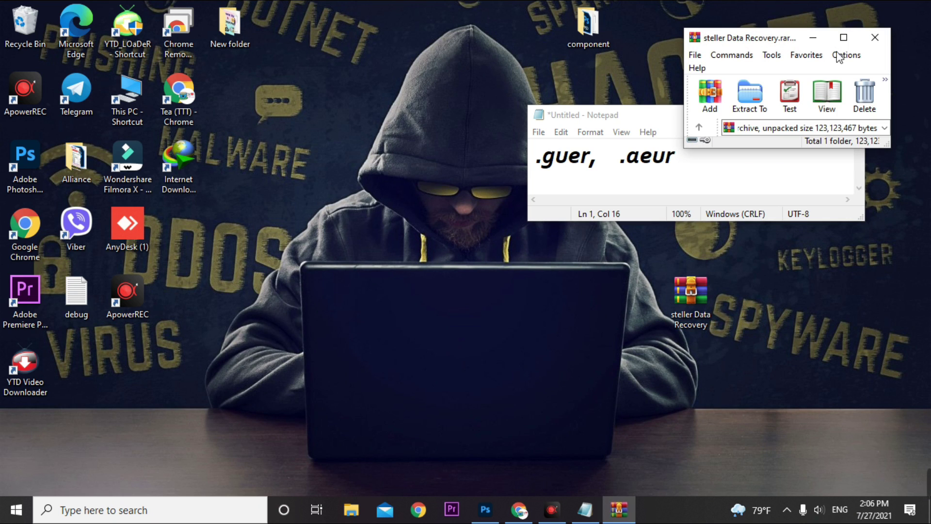
{"action": "left_click_drag", "start_coordinate": [775, 42], "coordinate": [323, 92]}
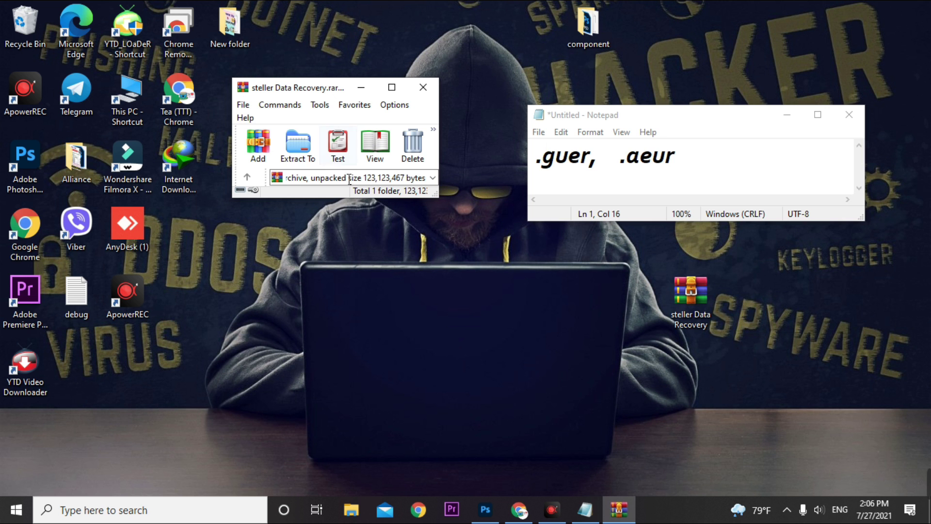
Return to the browser, search for winrar download in a new tab, view the official WinRAR page, and minimize the browser
{"action": "left_click", "coordinate": [519, 510]}
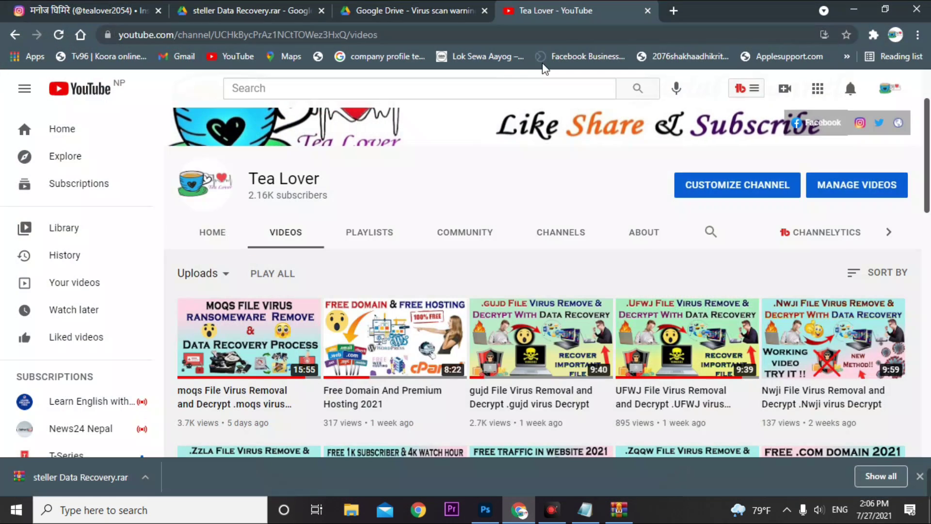
{"action": "left_click", "coordinate": [672, 11]}
{"action": "type", "text": "w"}
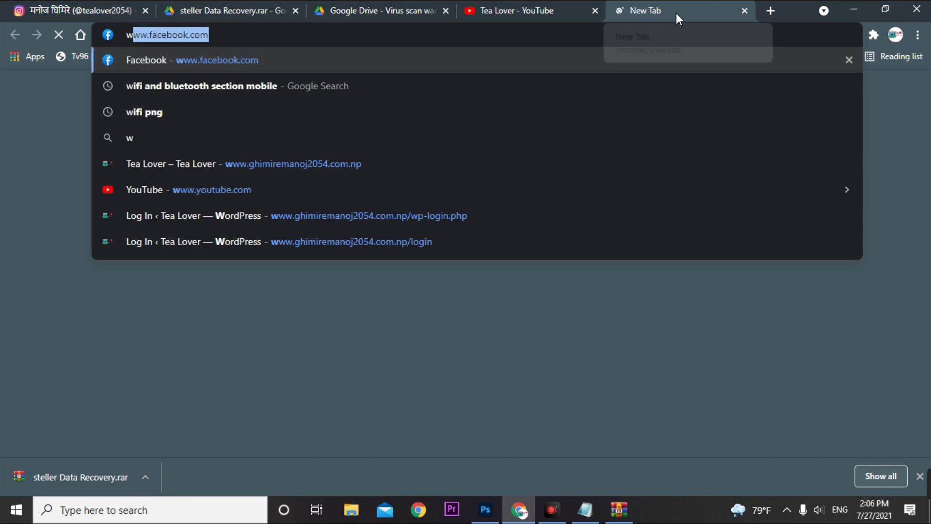
{"action": "type", "text": "inrar"}
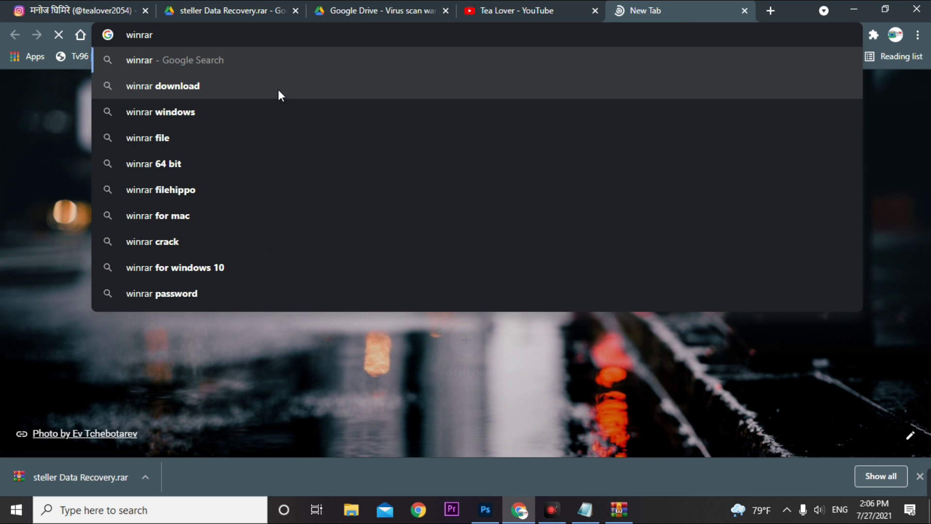
{"action": "left_click", "coordinate": [278, 88]}
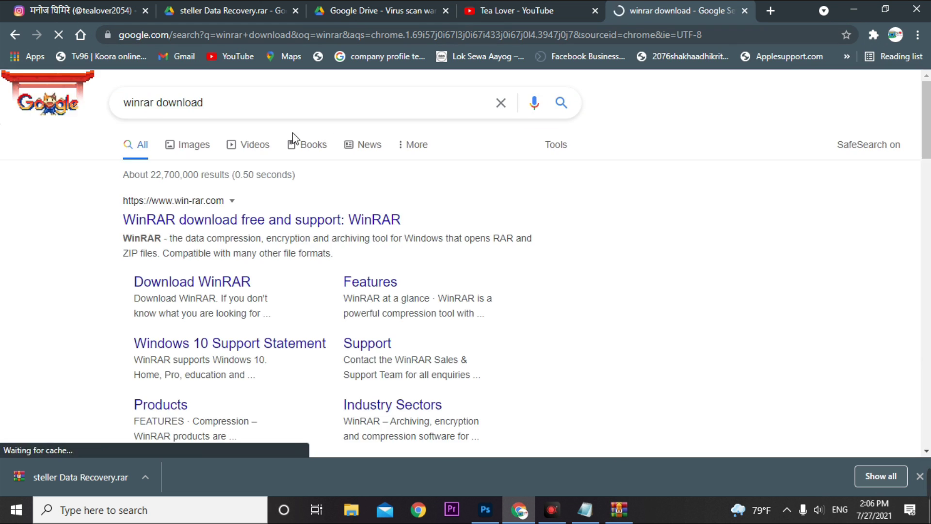
{"action": "left_click", "coordinate": [227, 221]}
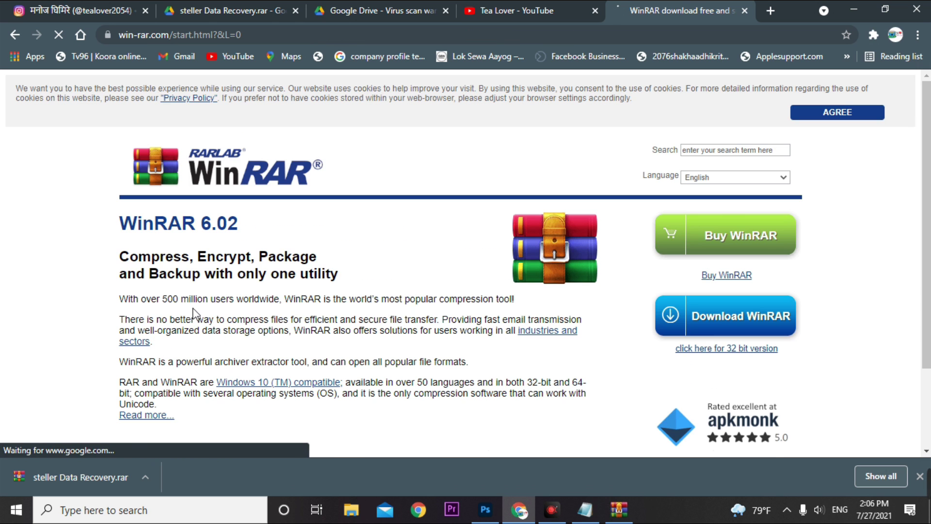
{"action": "left_click", "coordinate": [862, 10]}
Extract the password-protected steller Data Recovery archive to the desktop and close WinRAR
{"action": "left_click", "coordinate": [298, 145]}
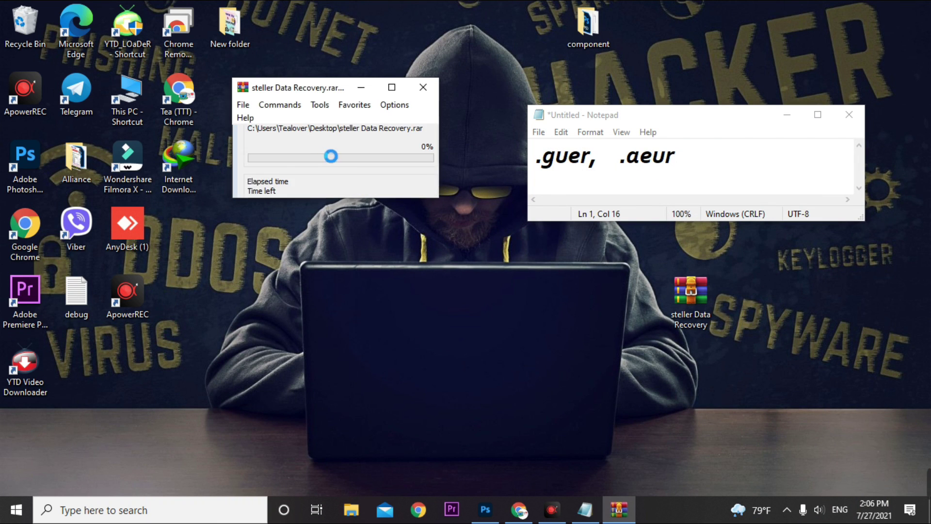
{"action": "left_click", "coordinate": [506, 409]}
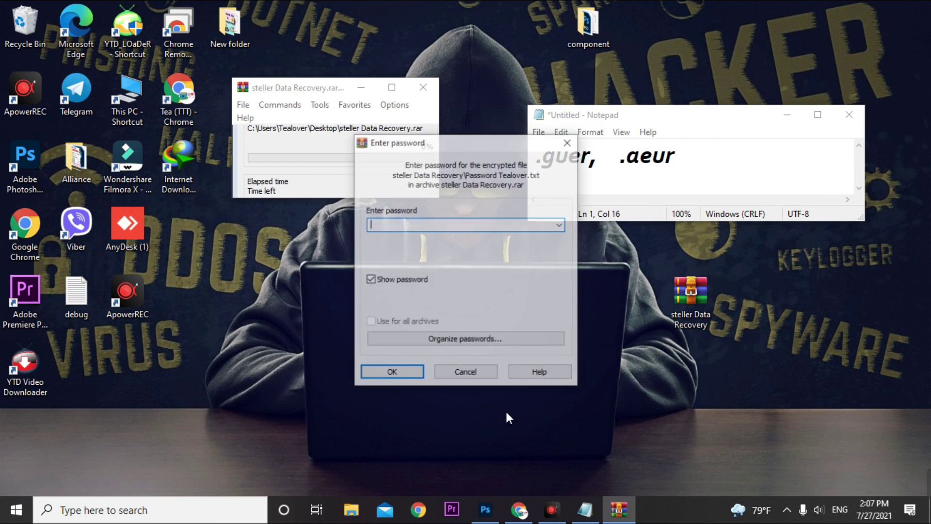
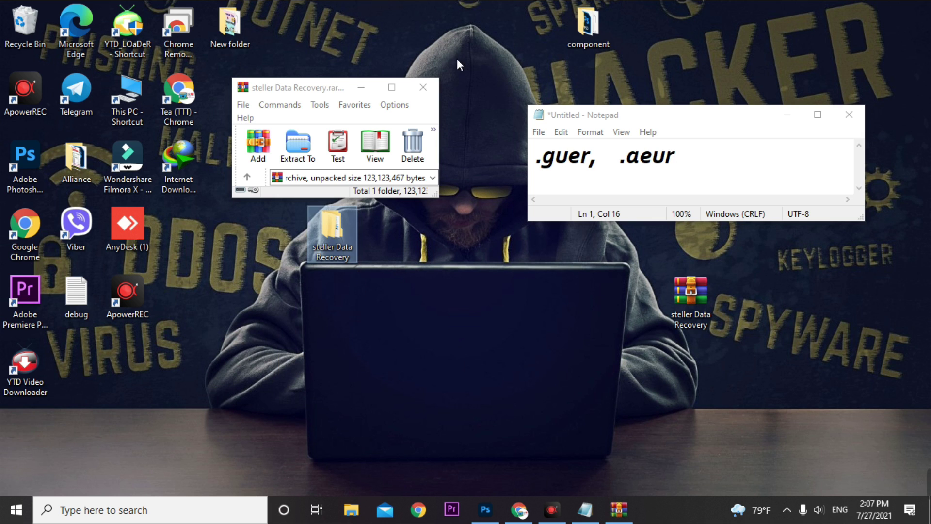
{"action": "left_click", "coordinate": [422, 87]}
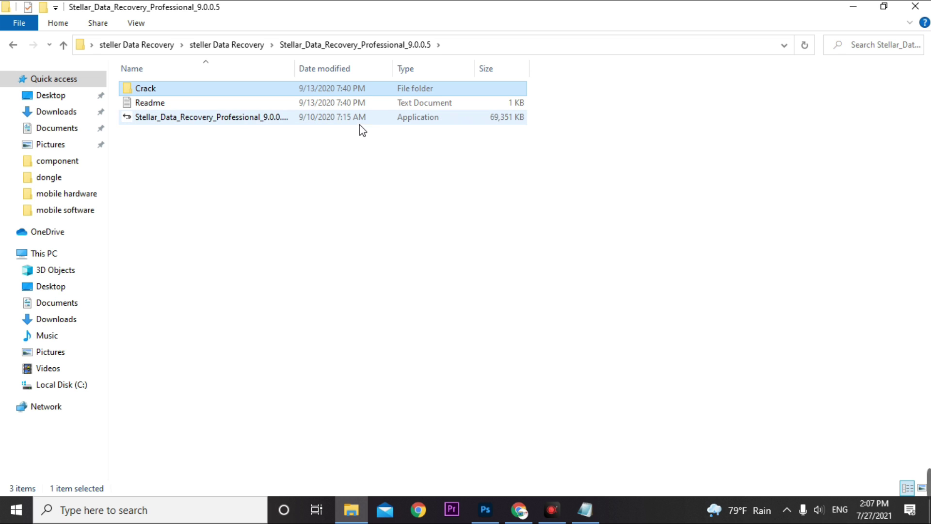
Run the Stellar_Data_Recovery_Professional_9.0.0.5 installer with English as the setup language
{"action": "left_click", "coordinate": [242, 122]}
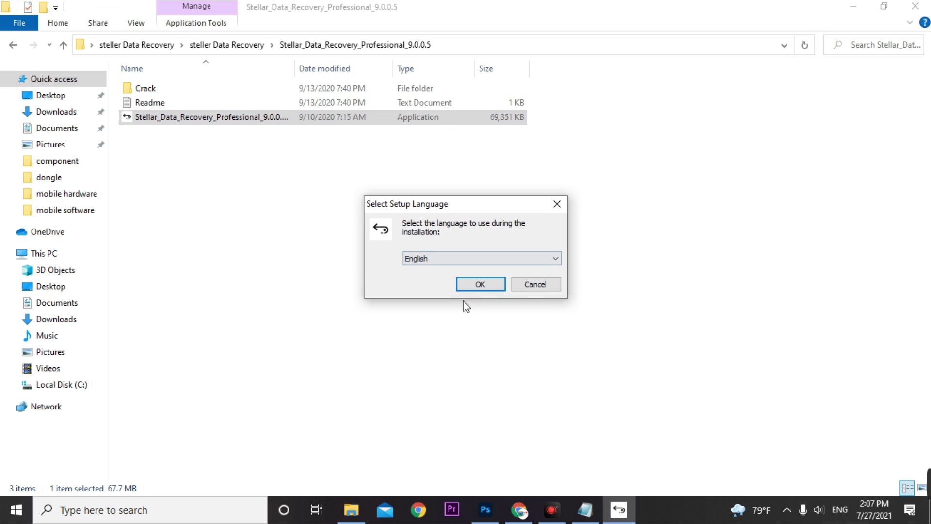
{"action": "left_click", "coordinate": [451, 260]}
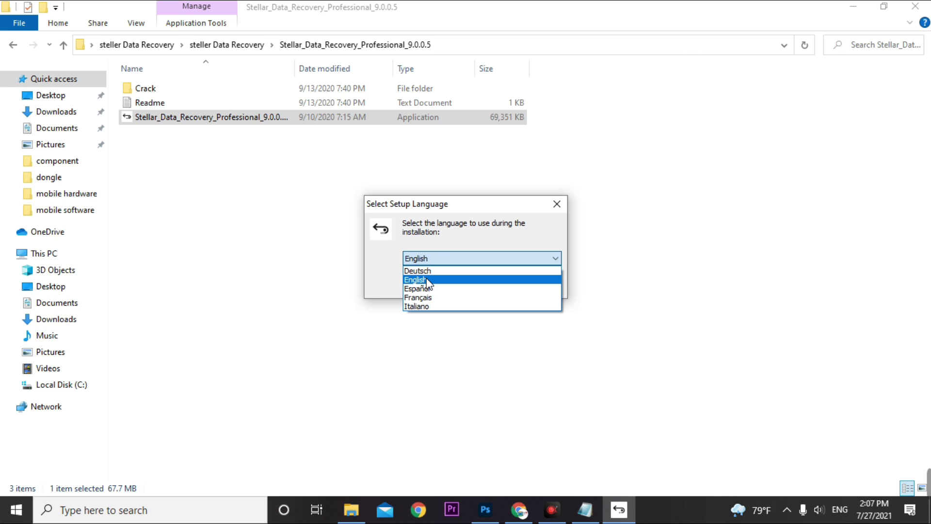
{"action": "left_click", "coordinate": [427, 280]}
{"action": "left_click", "coordinate": [467, 287]}
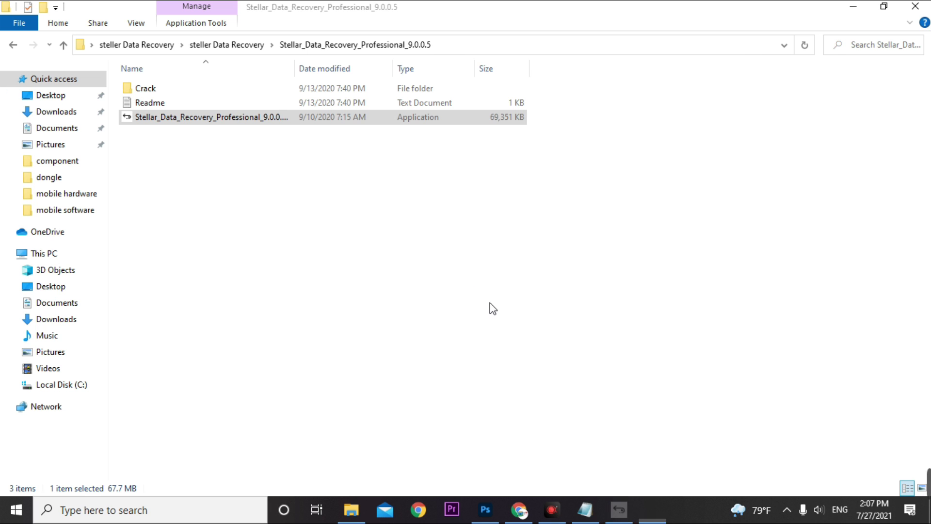
Accept the license agreement, install Stellar Data Recovery with a desktop icon, and move the finished setup window upward
{"action": "left_click", "coordinate": [661, 465]}
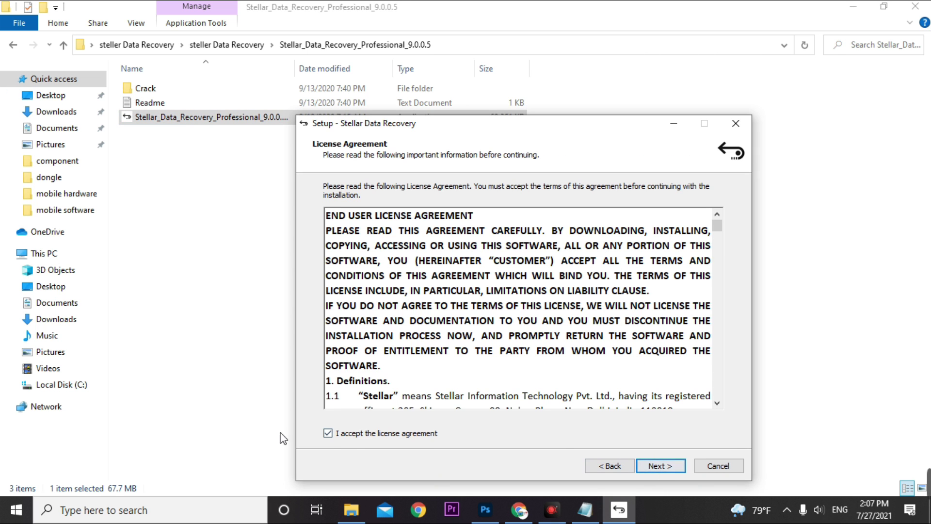
{"action": "left_click", "coordinate": [663, 467]}
{"action": "left_click", "coordinate": [675, 469]}
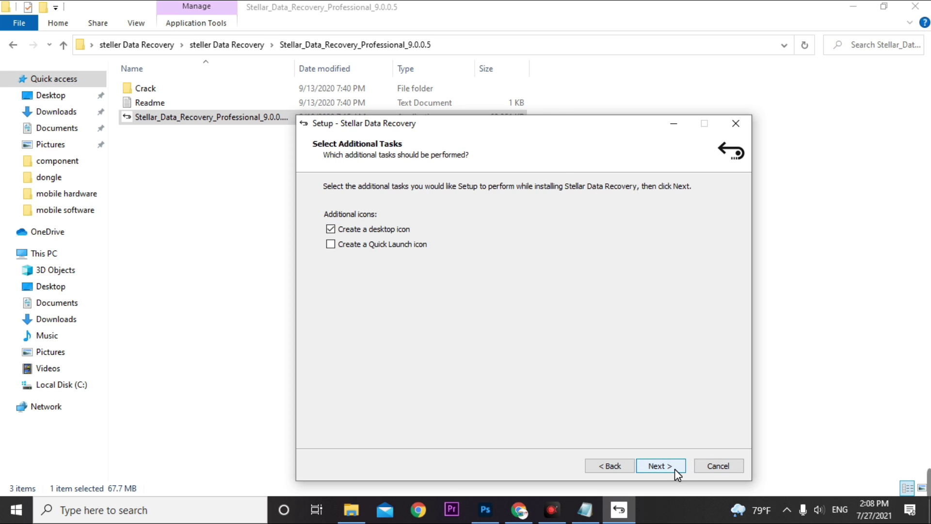
{"action": "left_click", "coordinate": [674, 469]}
{"action": "left_click", "coordinate": [676, 468]}
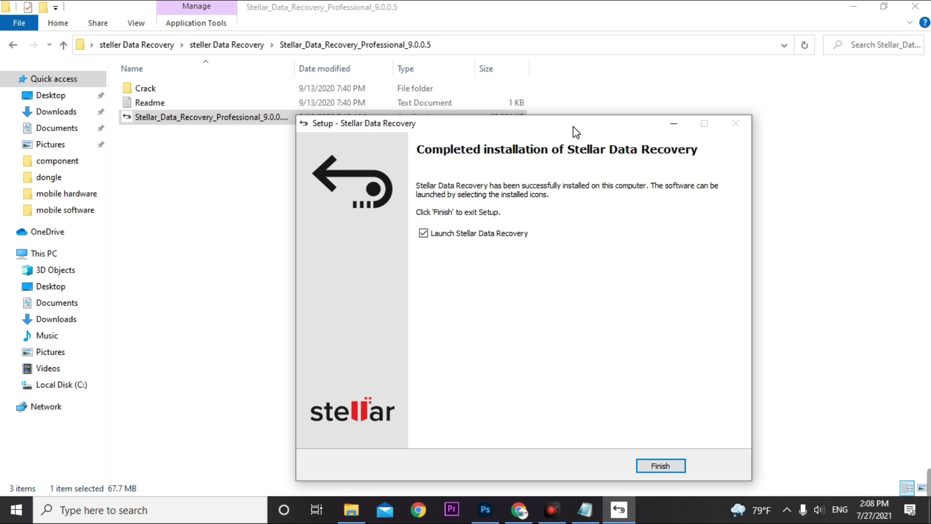
{"action": "left_click_drag", "start_coordinate": [572, 128], "coordinate": [540, 70]}
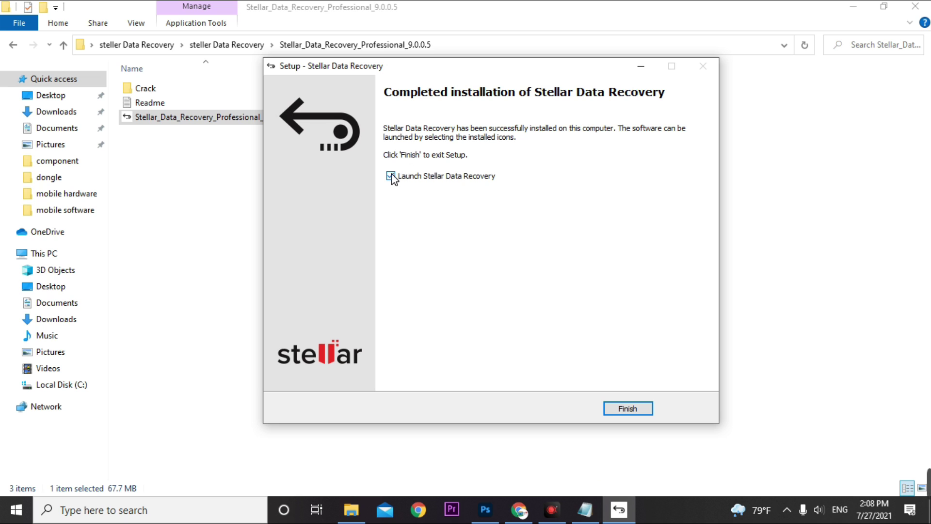
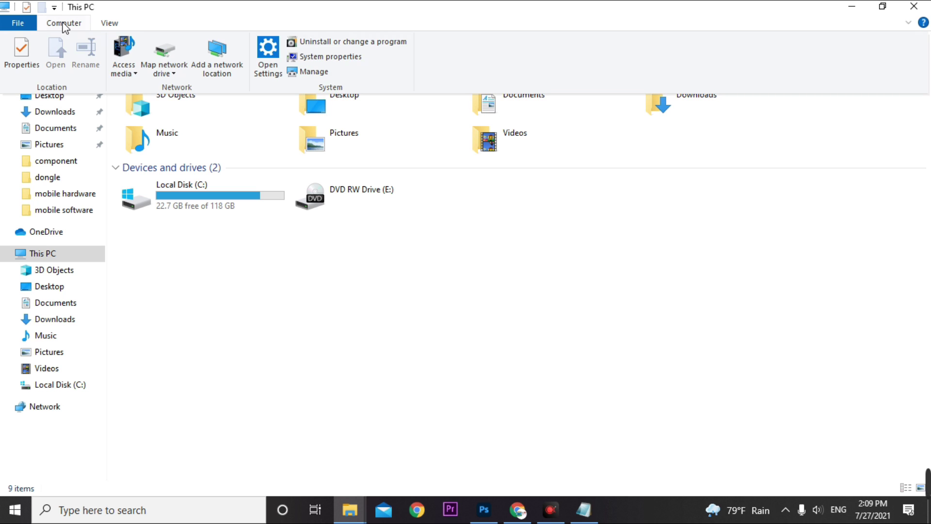
Open the computer's system properties and check the system type under Device specifications
{"action": "left_click", "coordinate": [330, 57]}
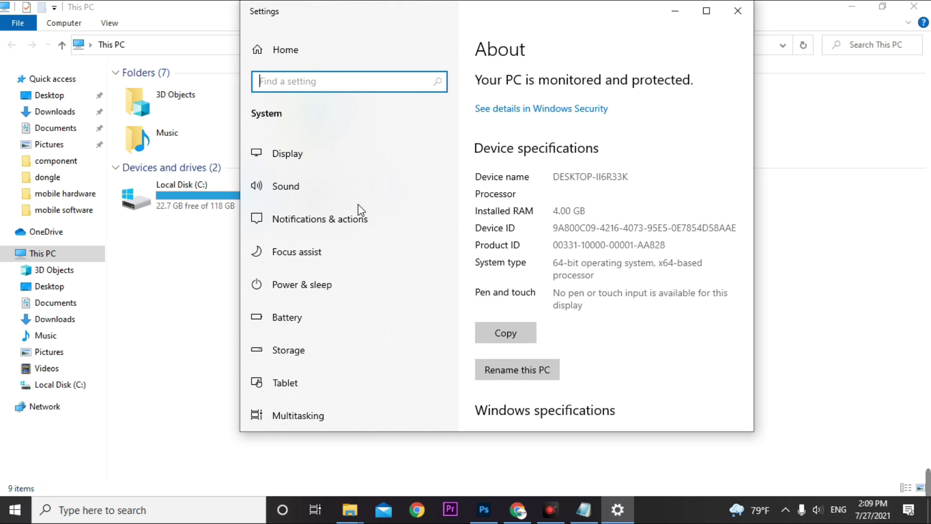
{"action": "left_click", "coordinate": [566, 270]}
{"action": "double_click", "coordinate": [566, 270]}
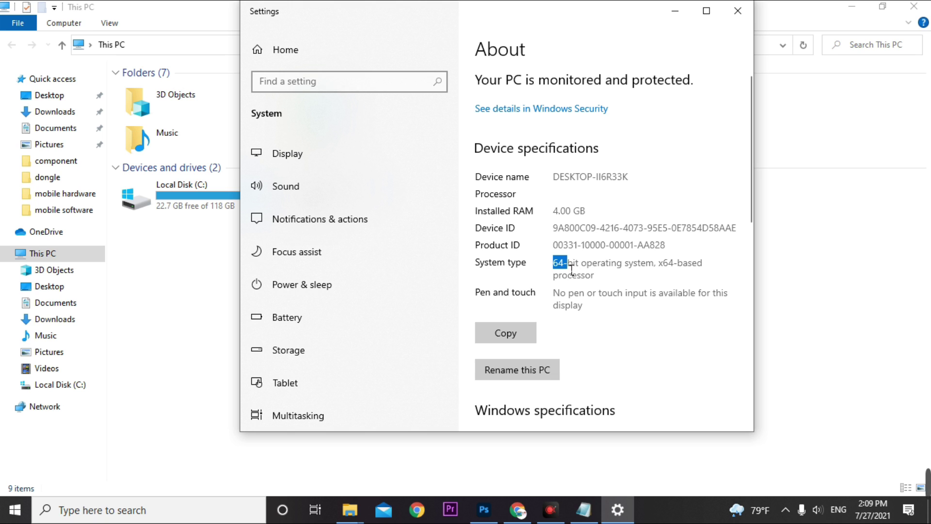
{"action": "left_click", "coordinate": [573, 270]}
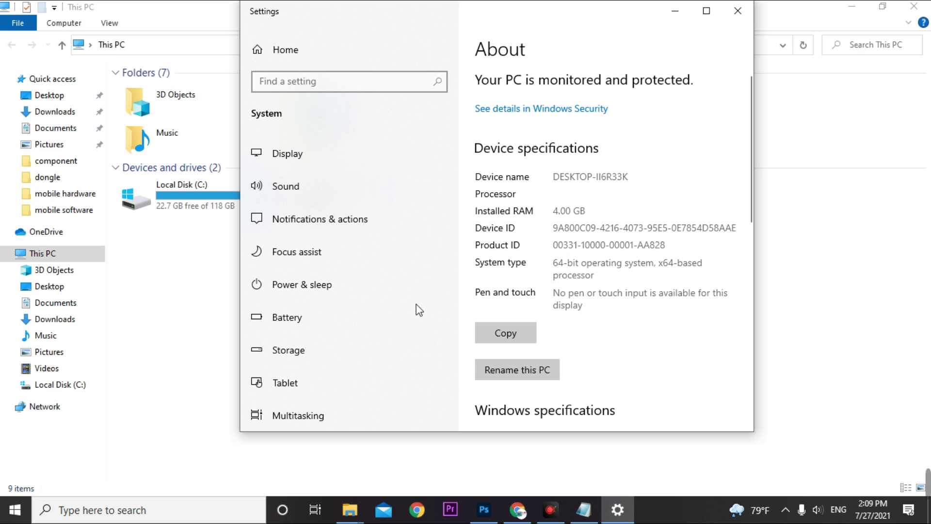
Switch back to the extracted Crack folder and open the DR subfolder inside x64
{"action": "left_click", "coordinate": [349, 509]}
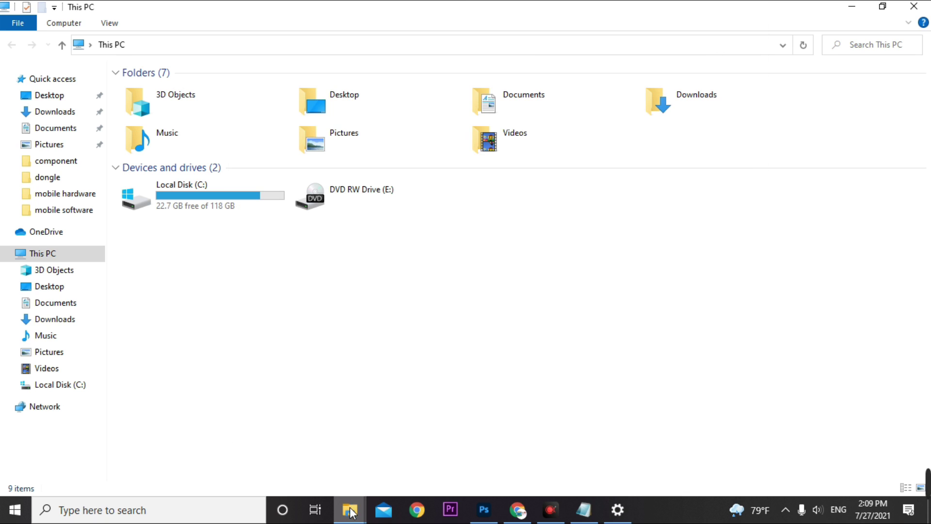
{"action": "mouse_move", "coordinate": [349, 509]}
{"action": "left_click", "coordinate": [292, 444]}
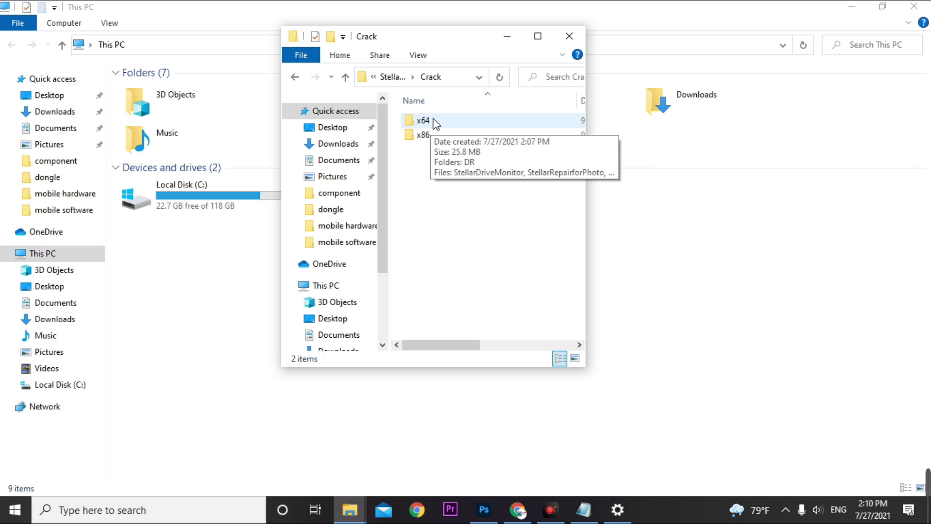
{"action": "double_click", "coordinate": [433, 118]}
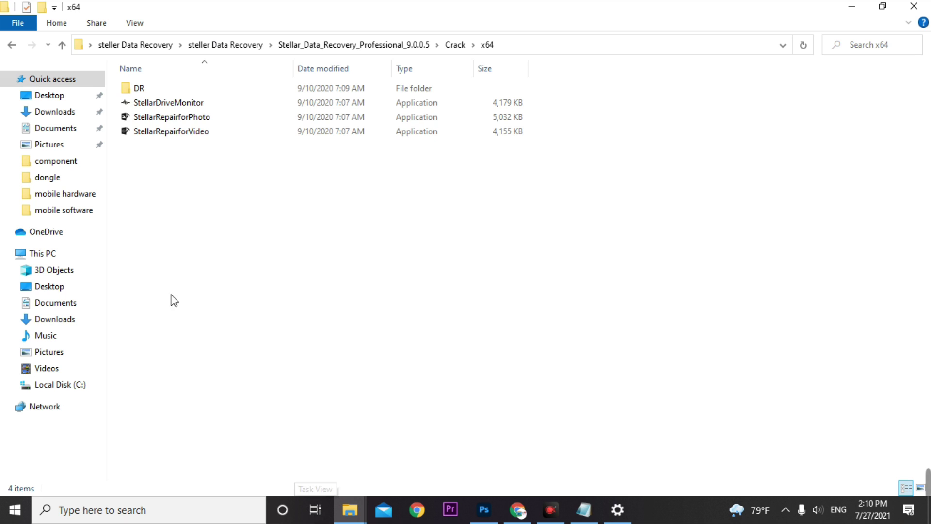
{"action": "left_click_drag", "start_coordinate": [175, 187], "coordinate": [171, 116]}
{"action": "left_click", "coordinate": [175, 179]}
{"action": "double_click", "coordinate": [164, 87]}
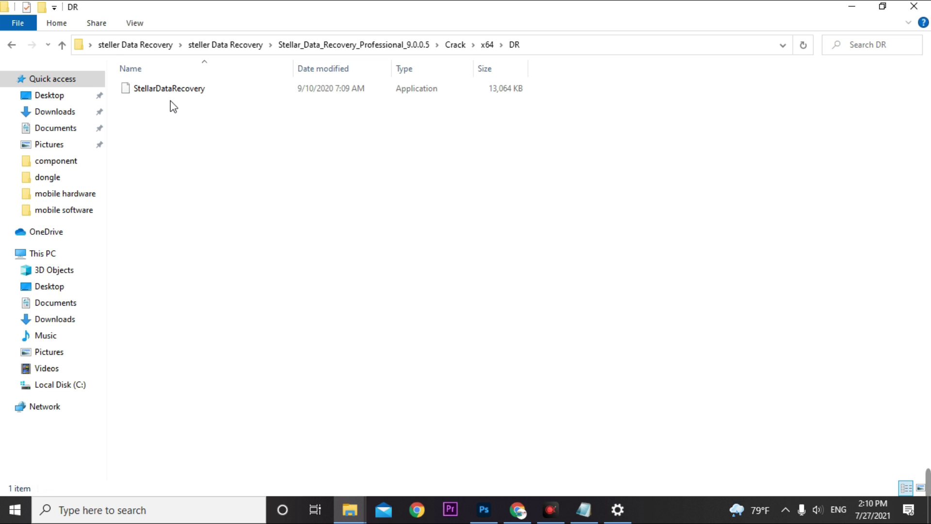
Move the StellarDataRecovery application from the DR subfolder into the x64 folder
{"action": "double_click", "coordinate": [160, 94]}
{"action": "right_click", "coordinate": [160, 92]}
{"action": "left_click", "coordinate": [63, 52]}
{"action": "left_click", "coordinate": [64, 51]}
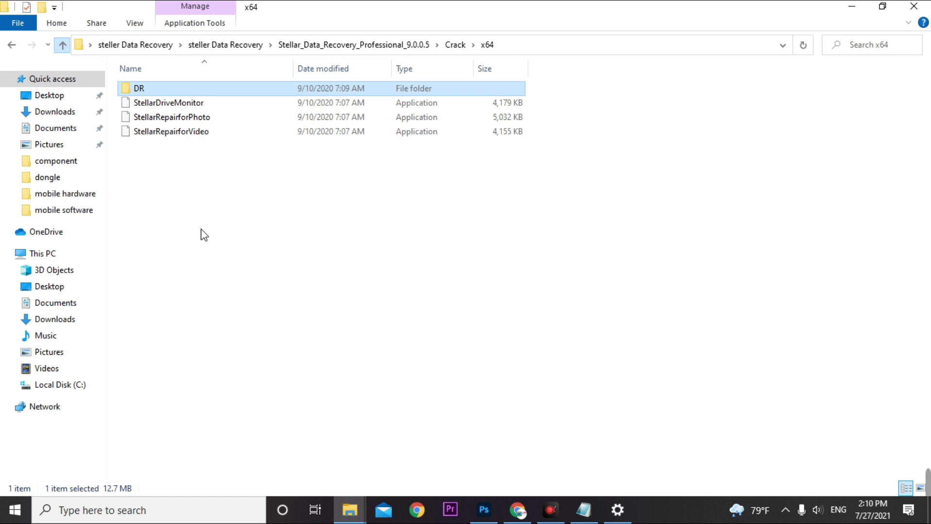
{"action": "right_click", "coordinate": [202, 218]}
{"action": "left_click", "coordinate": [187, 281]}
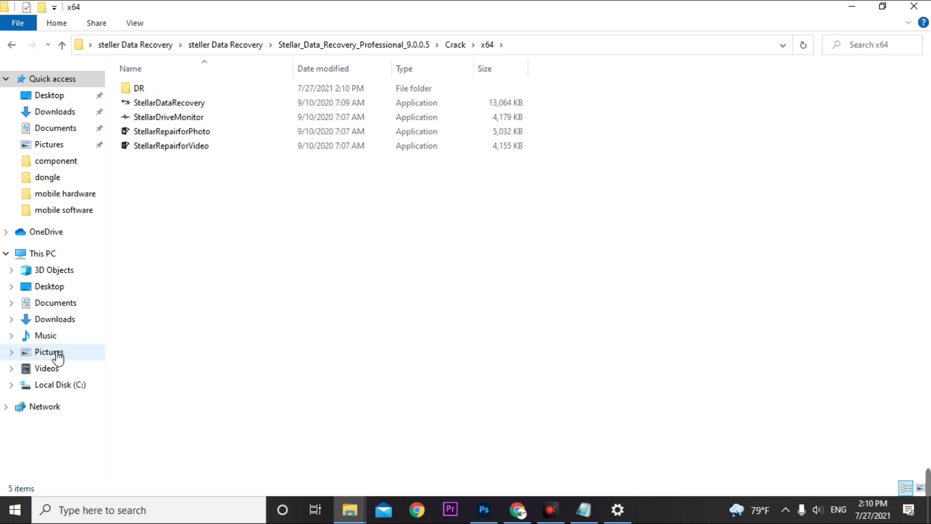
Copy the four Stellar applications in the x64 folder, leaving out DR, and minimize the open windows
{"action": "left_click_drag", "start_coordinate": [176, 262], "coordinate": [167, 103]}
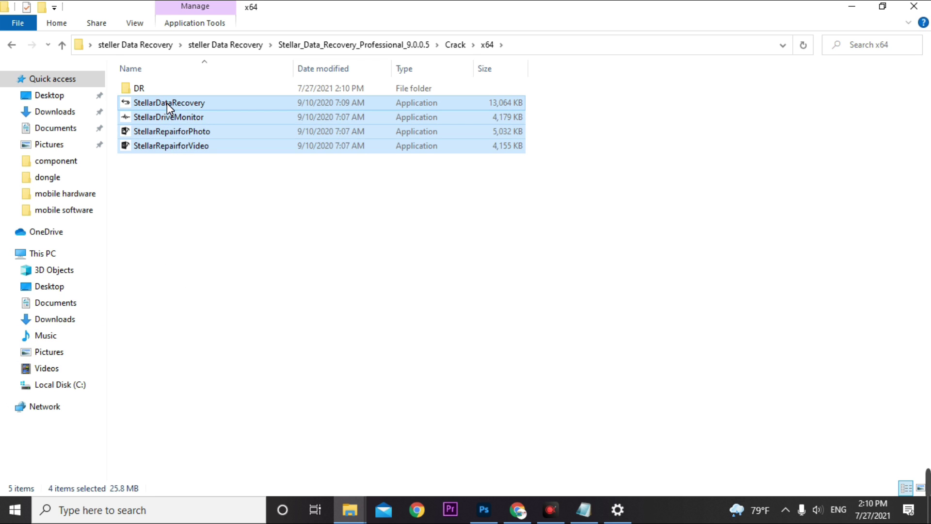
{"action": "right_click", "coordinate": [167, 103]}
{"action": "left_click", "coordinate": [211, 293]}
{"action": "left_click", "coordinate": [852, 8]}
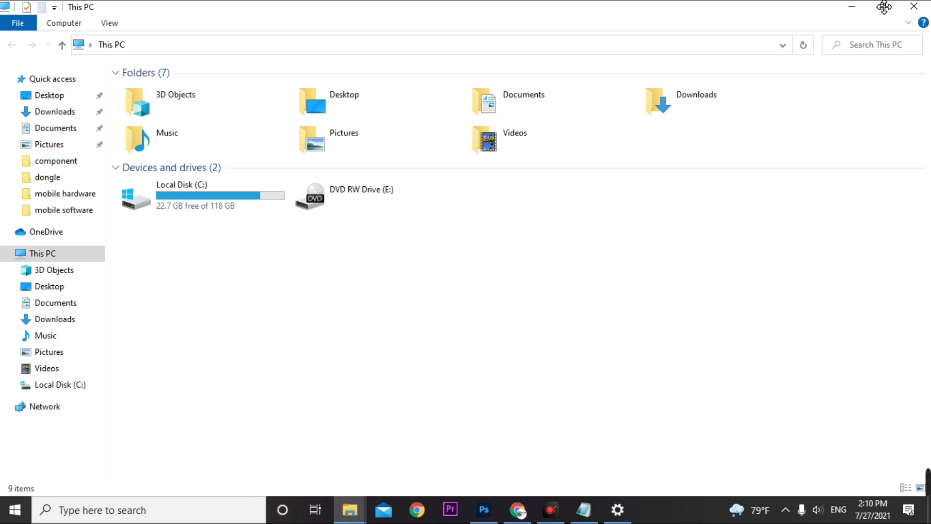
{"action": "left_click", "coordinate": [853, 7]}
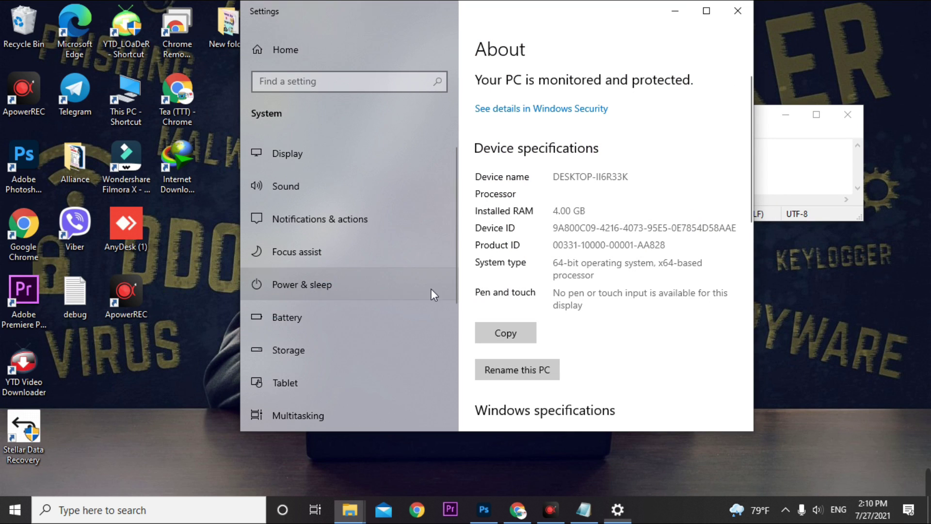
{"action": "left_click", "coordinate": [675, 11]}
Move the Stellar Data Recovery shortcut to a free desktop area and open its file location in a maximized window
{"action": "left_click_drag", "start_coordinate": [23, 435], "coordinate": [296, 126]}
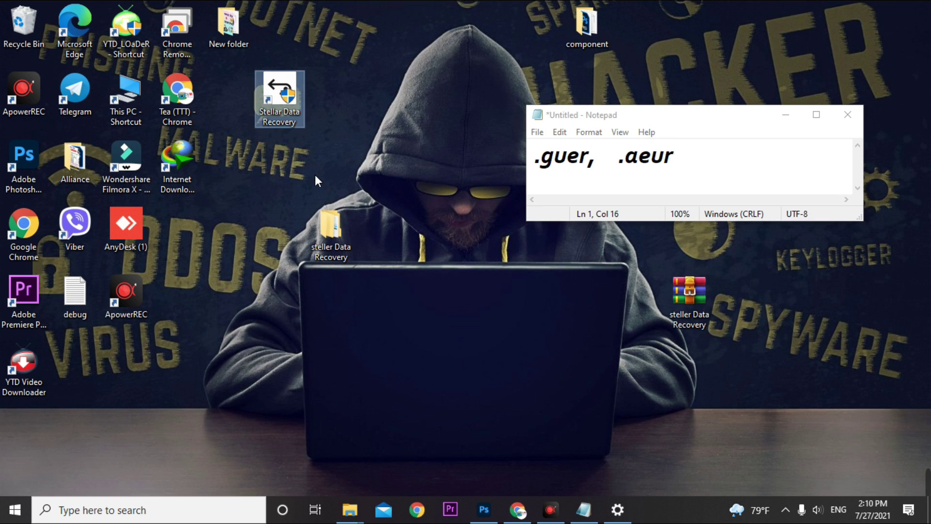
{"action": "right_click", "coordinate": [281, 90]}
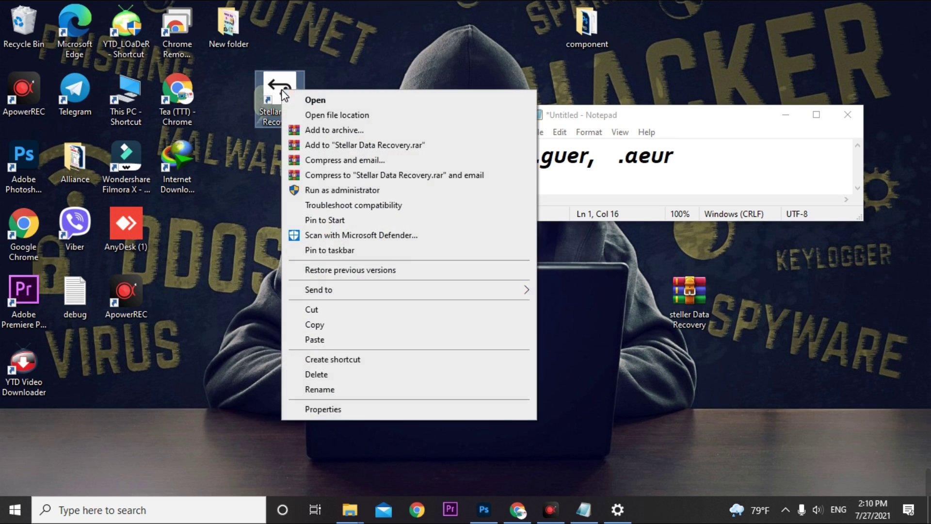
{"action": "left_click", "coordinate": [336, 114]}
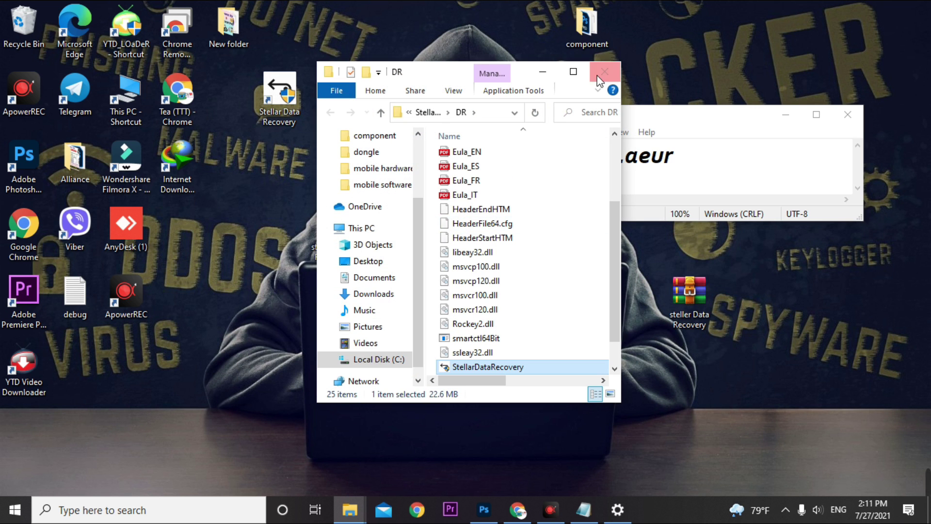
{"action": "left_click", "coordinate": [573, 71]}
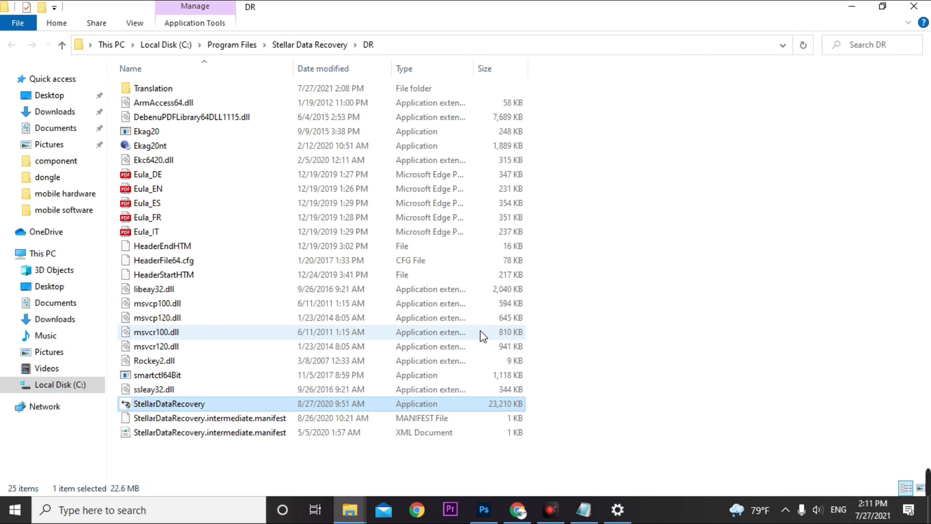
Paste the four copied applications into the installed DR folder, replacing the existing StellarDataRecovery.exe
{"action": "left_click", "coordinate": [615, 204]}
{"action": "right_click", "coordinate": [615, 205]}
{"action": "left_click", "coordinate": [655, 298]}
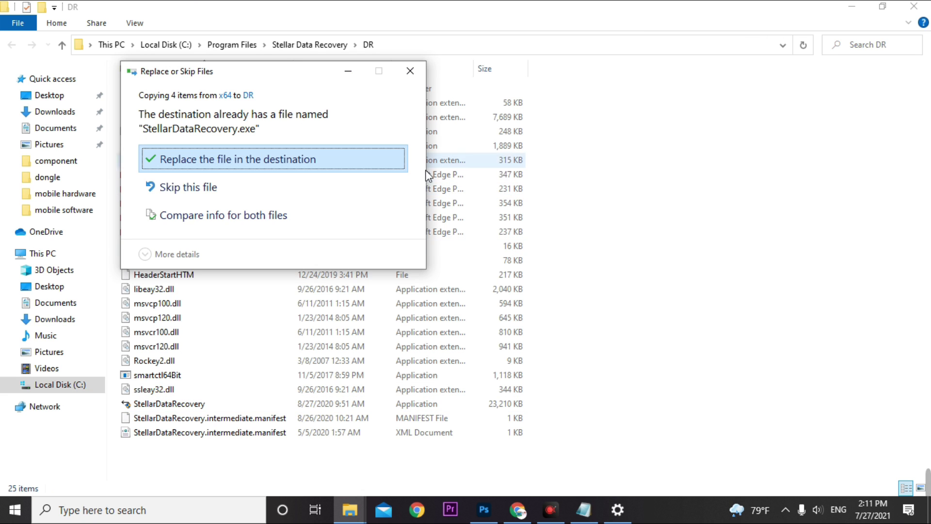
{"action": "left_click", "coordinate": [310, 160]}
{"action": "left_click", "coordinate": [162, 166]}
{"action": "left_click", "coordinate": [234, 193]}
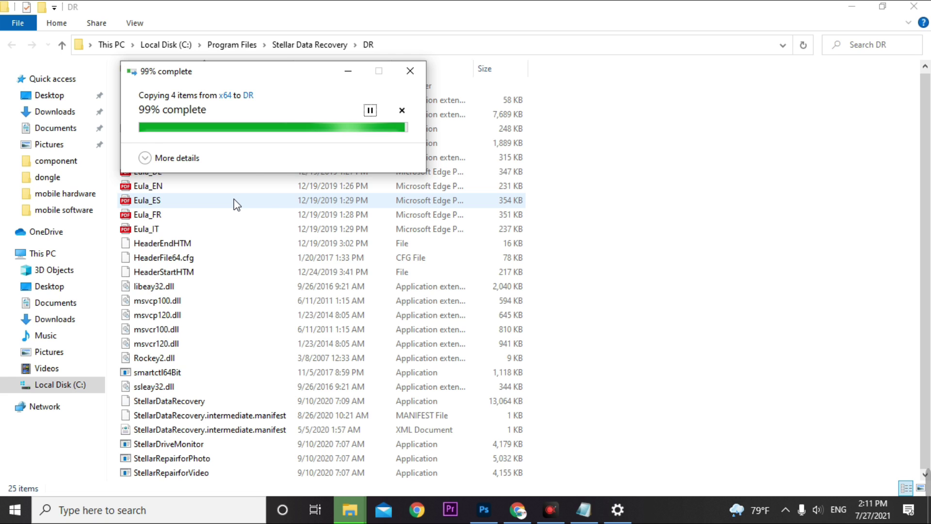
Launch StellarDataRecovery from the installed DR folder and tidy the desktop by realigning its shortcut and minimizing the Explorer and Notepad windows
{"action": "left_click", "coordinate": [586, 282]}
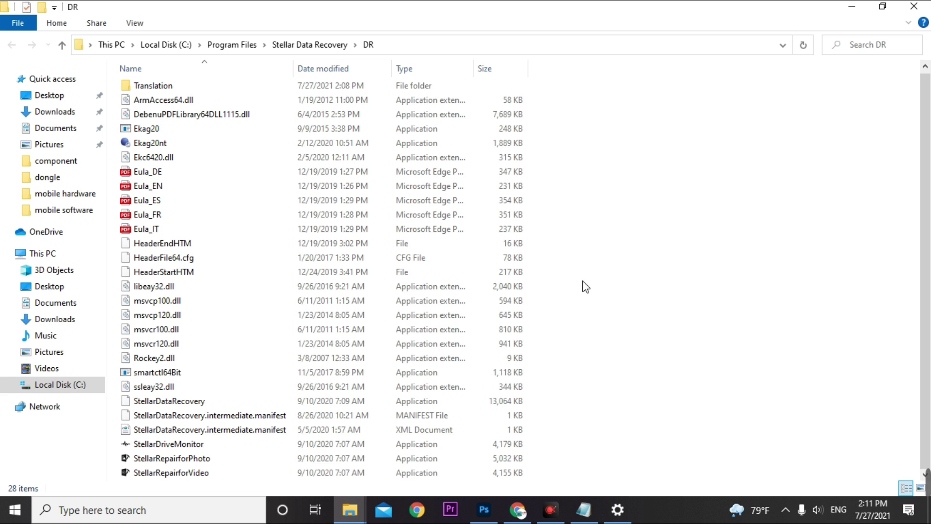
{"action": "double_click", "coordinate": [165, 403]}
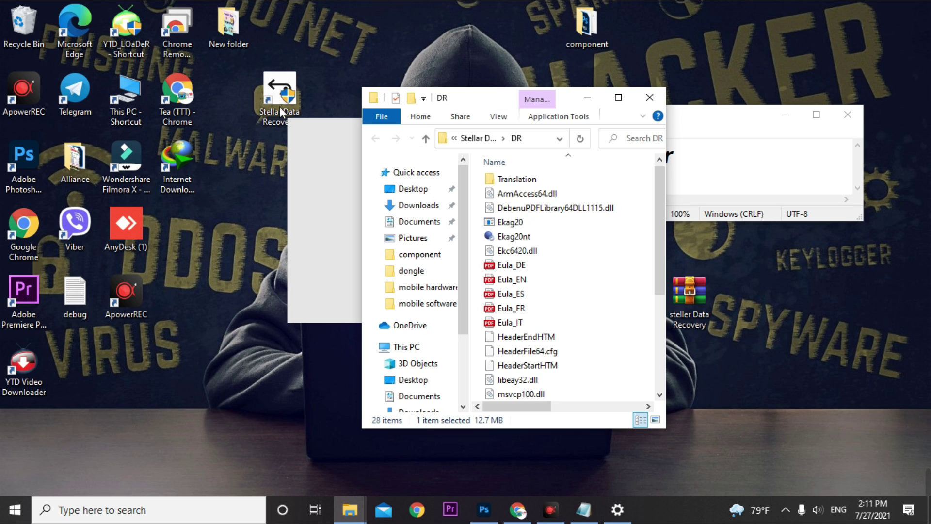
{"action": "left_click_drag", "start_coordinate": [289, 95], "coordinate": [241, 97]}
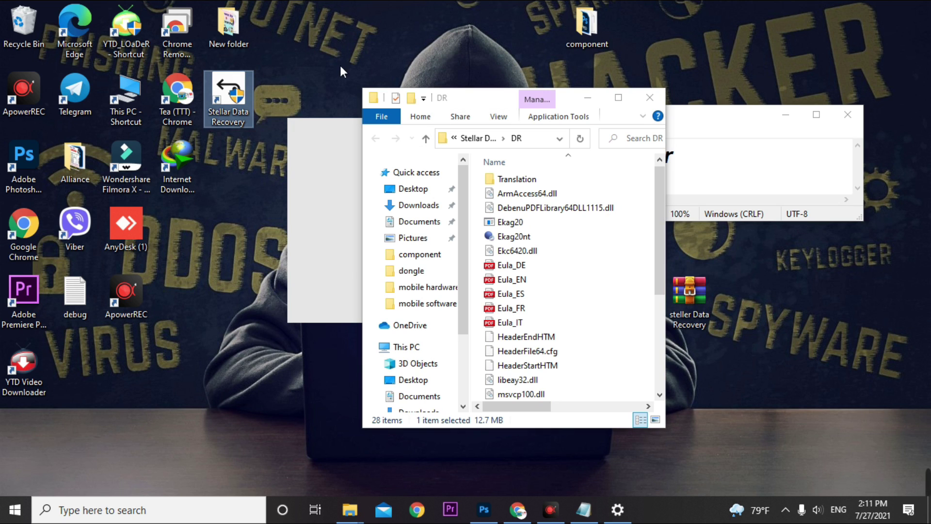
{"action": "left_click", "coordinate": [591, 100]}
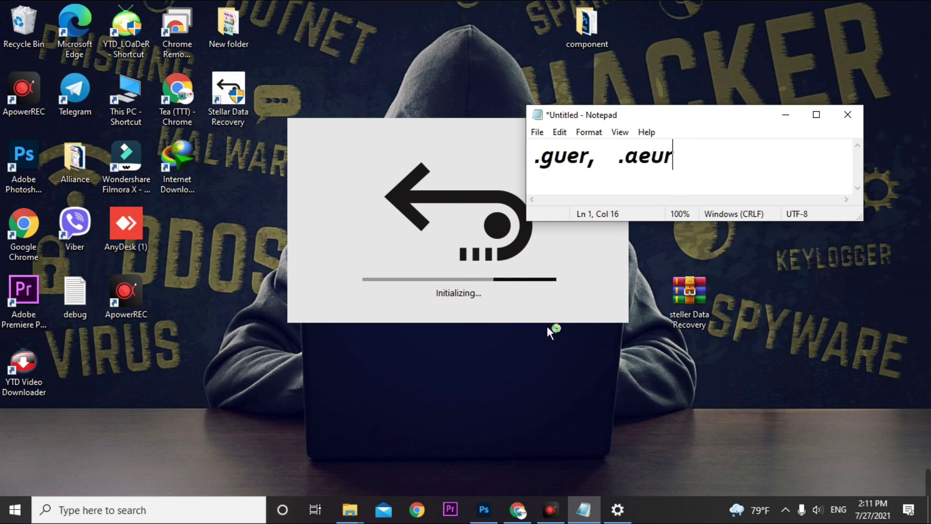
{"action": "left_click", "coordinate": [786, 115]}
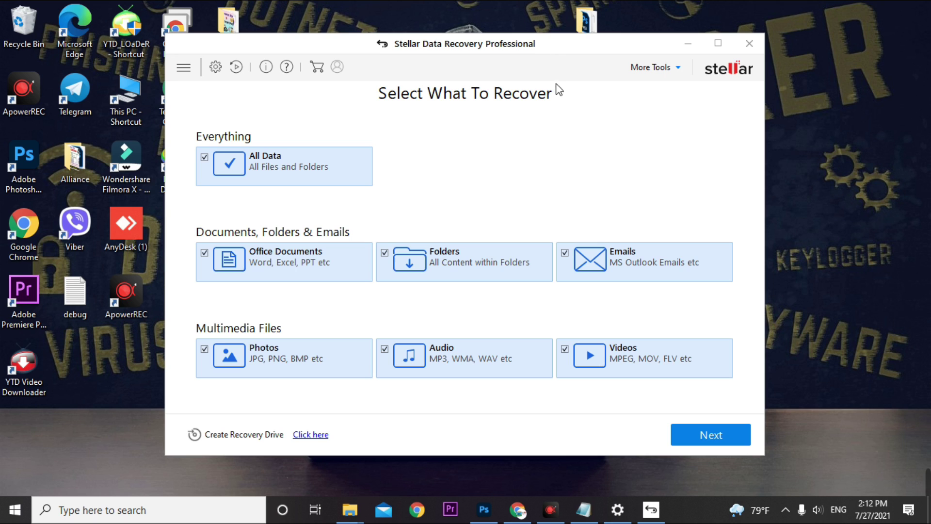
Clear the All Data selection, choose only Photos as the data to recover, and continue to the recovery locations
{"action": "left_click", "coordinate": [204, 158]}
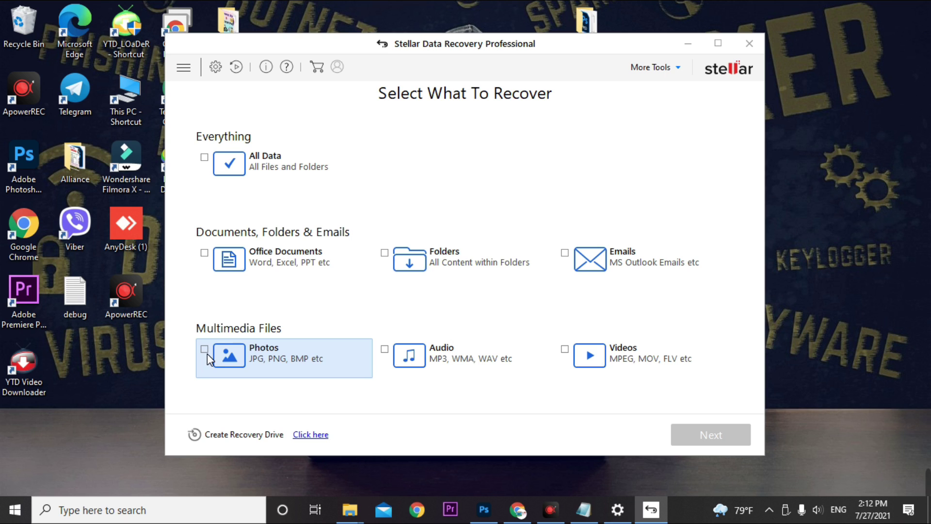
{"action": "left_click", "coordinate": [204, 348]}
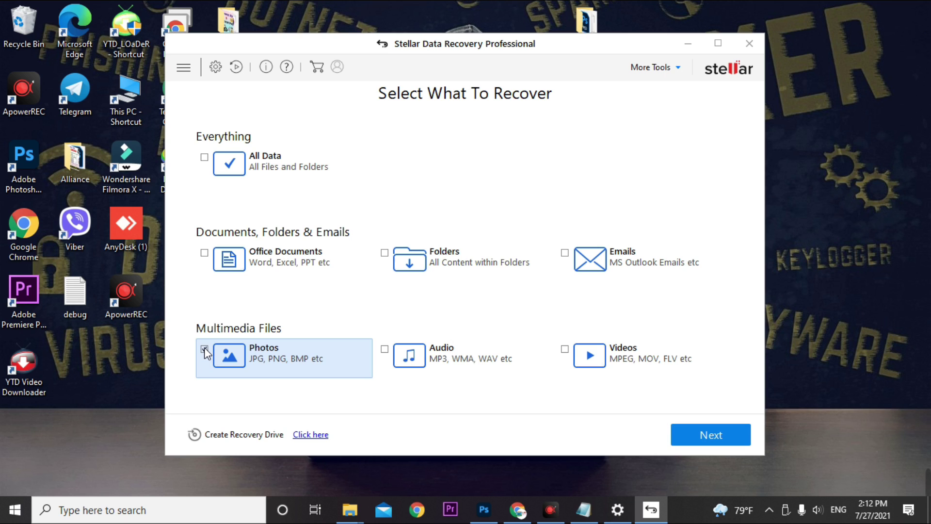
{"action": "left_click", "coordinate": [699, 435]}
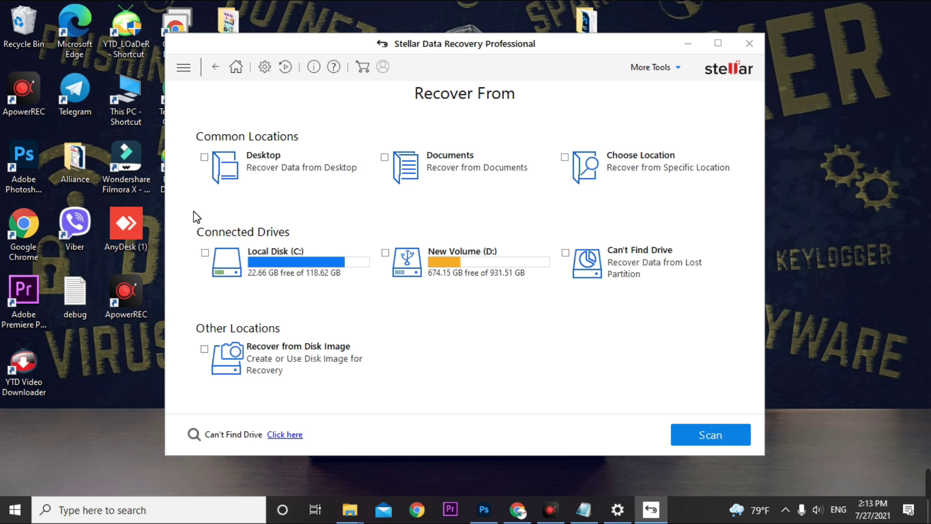
Run a deep scan of the connected drive New Volume (D:) and dismiss the scan completion message
{"action": "left_click", "coordinate": [386, 253]}
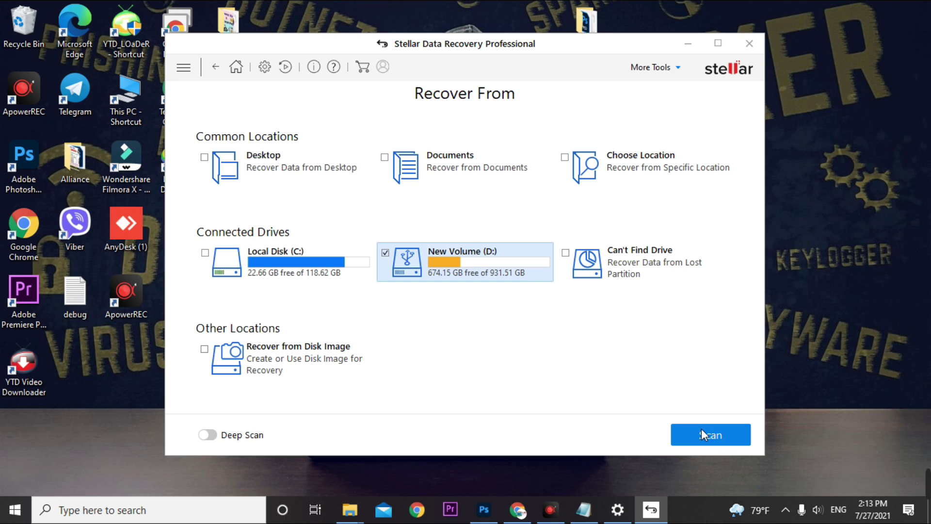
{"action": "left_click", "coordinate": [212, 435]}
{"action": "left_click", "coordinate": [704, 435]}
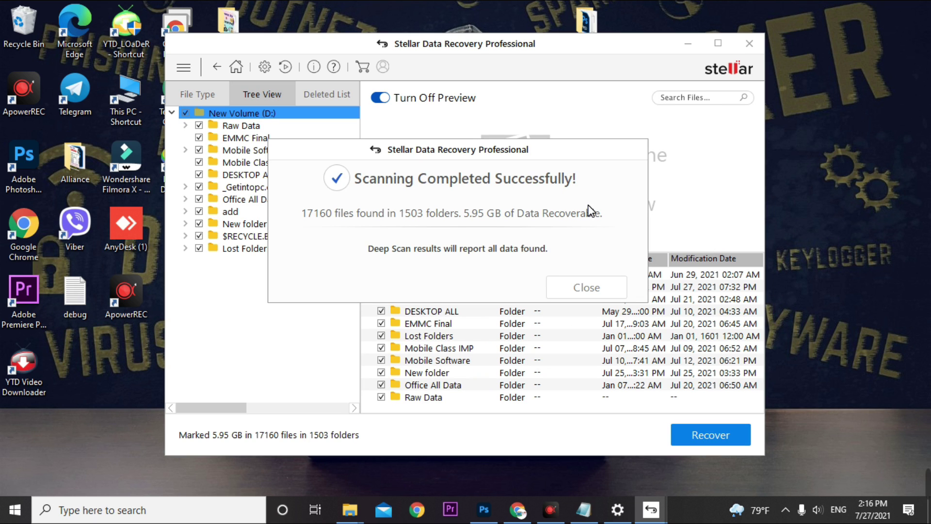
{"action": "left_click_drag", "start_coordinate": [486, 171], "coordinate": [517, 172]}
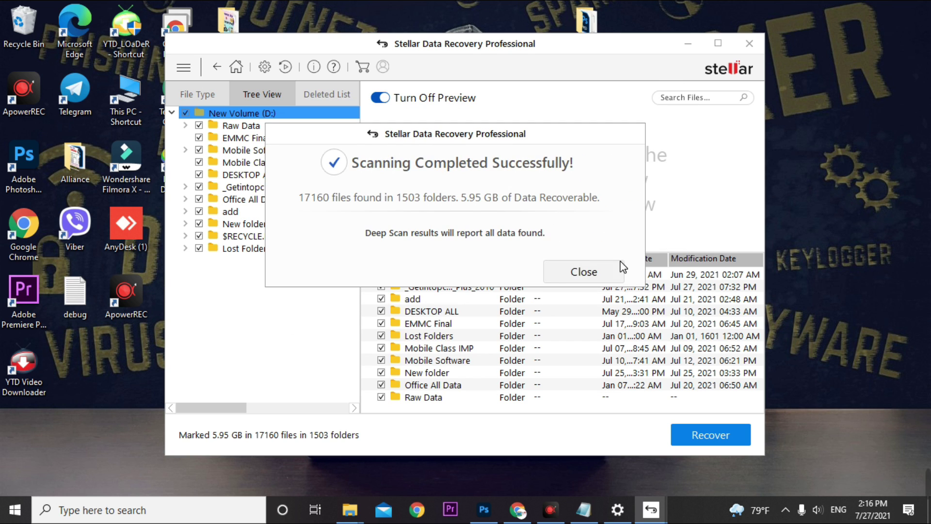
{"action": "left_click", "coordinate": [584, 272]}
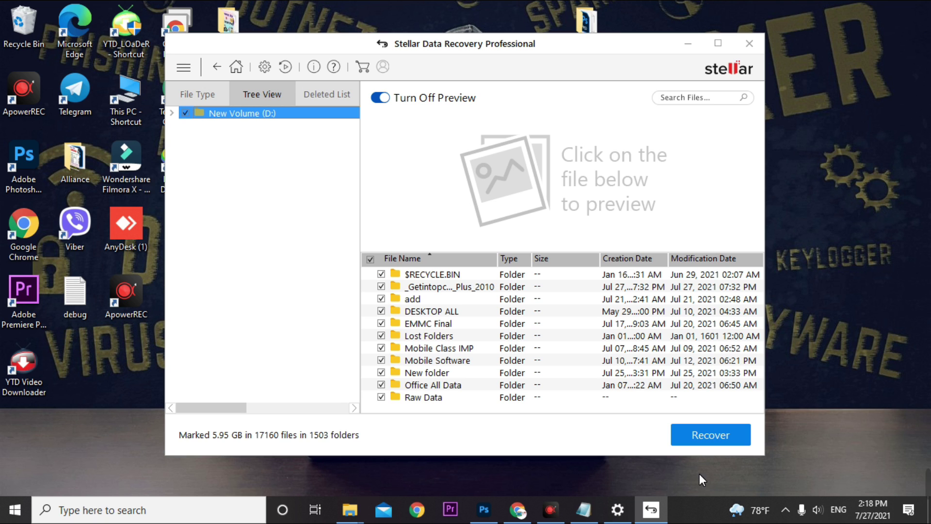
Try to save the marked scan results with Local Disk (D:) as the recovery destination
{"action": "left_click", "coordinate": [713, 437]}
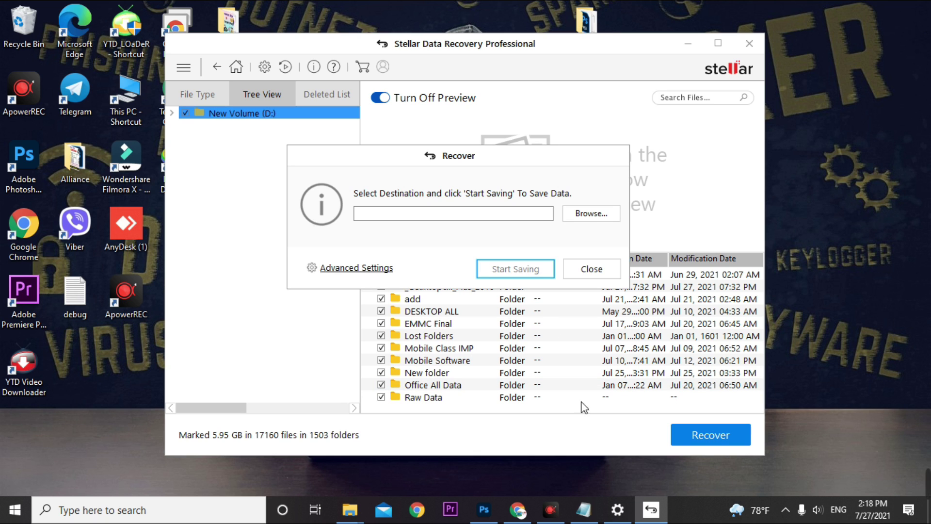
{"action": "left_click", "coordinate": [585, 215]}
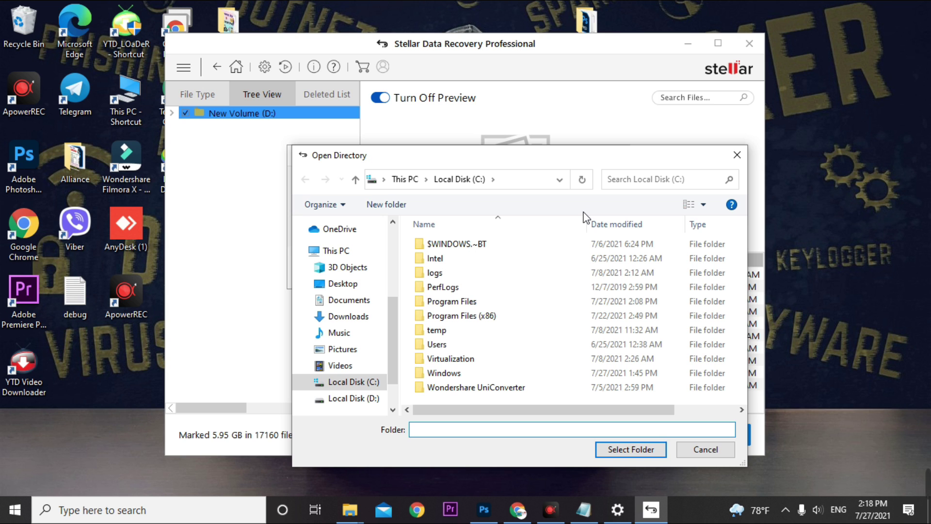
{"action": "left_click_drag", "start_coordinate": [518, 160], "coordinate": [461, 68]}
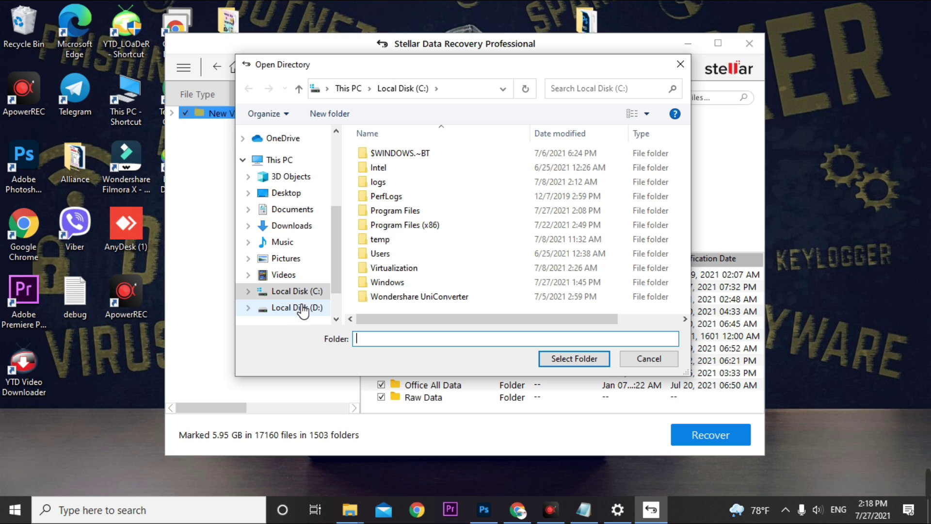
{"action": "left_click", "coordinate": [294, 311]}
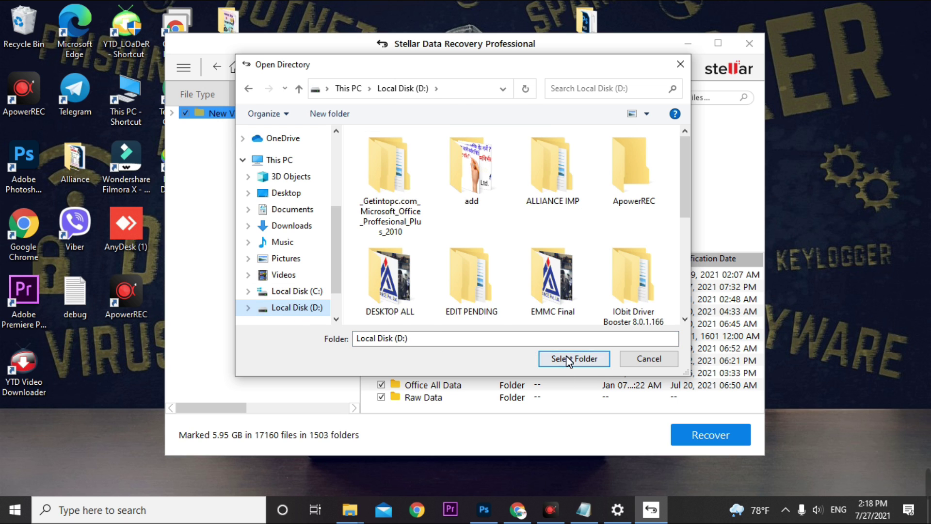
{"action": "left_click", "coordinate": [590, 365]}
{"action": "left_click", "coordinate": [528, 268]}
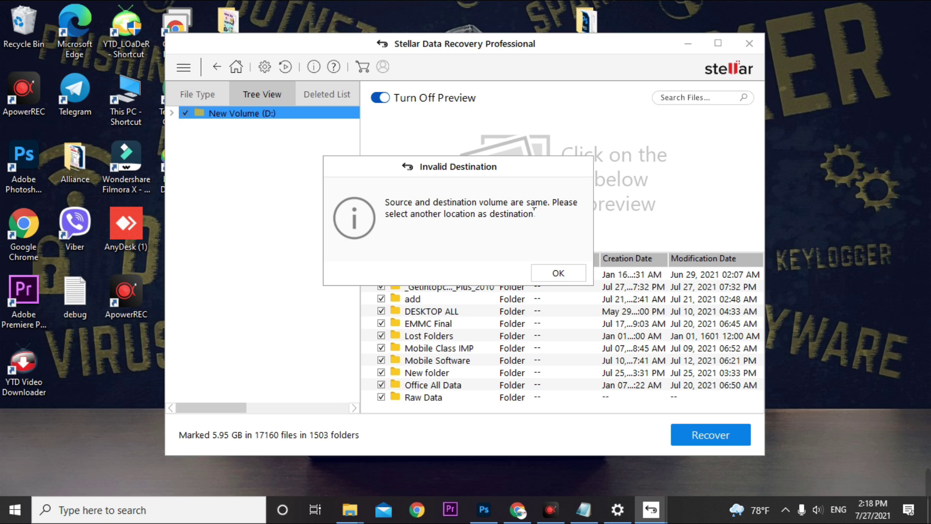
{"action": "left_click", "coordinate": [557, 274]}
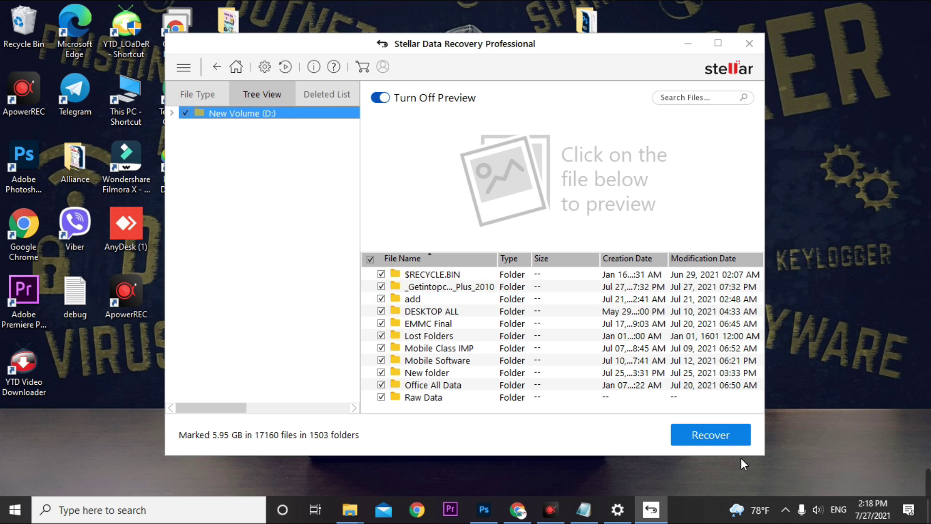
Recover the marked scan results into the steller Data Recovery folder on the Desktop and start saving
{"action": "left_click", "coordinate": [711, 437]}
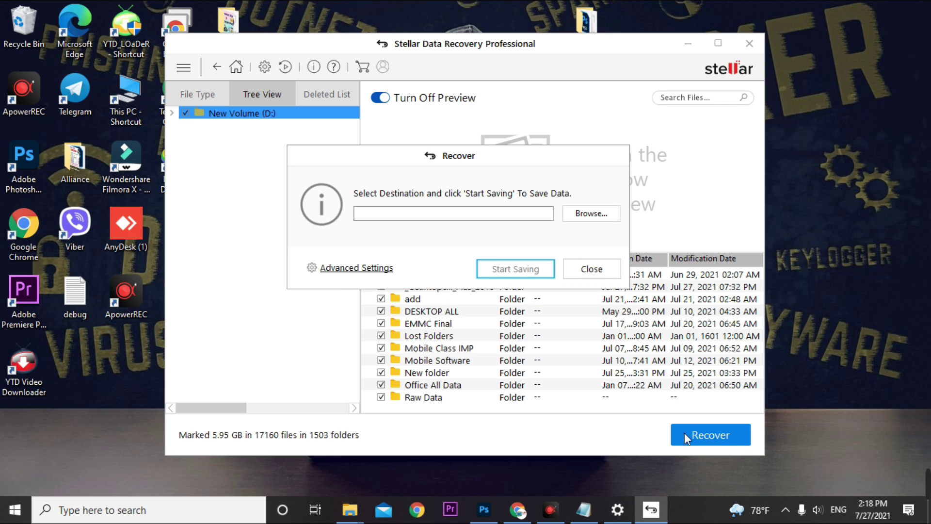
{"action": "left_click", "coordinate": [596, 217]}
{"action": "scroll", "coordinate": [297, 183], "scroll_direction": "down", "scroll_amount": 1}
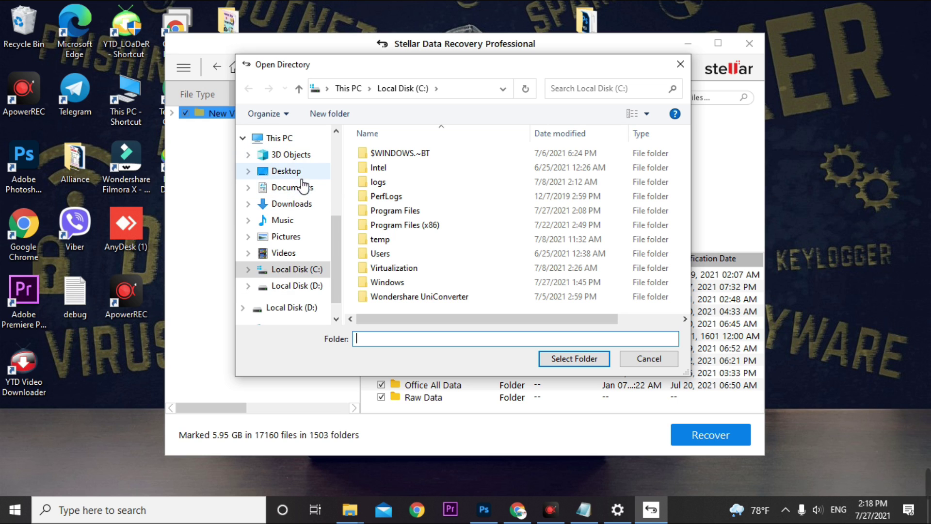
{"action": "left_click", "coordinate": [300, 175]}
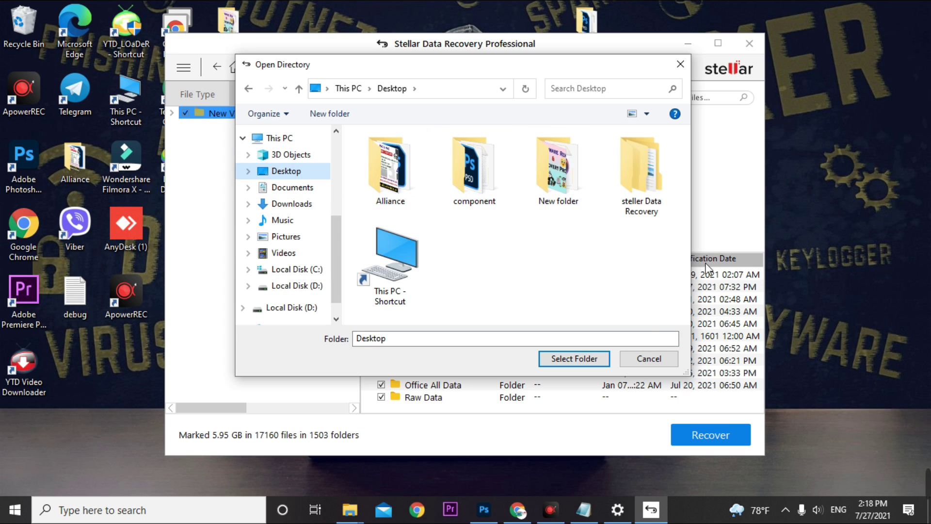
{"action": "left_click", "coordinate": [645, 189]}
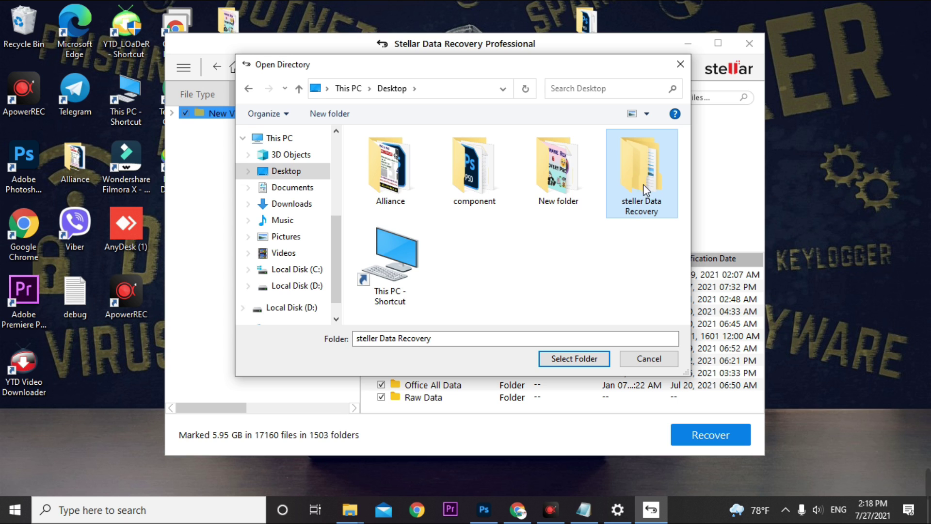
{"action": "left_click", "coordinate": [589, 358]}
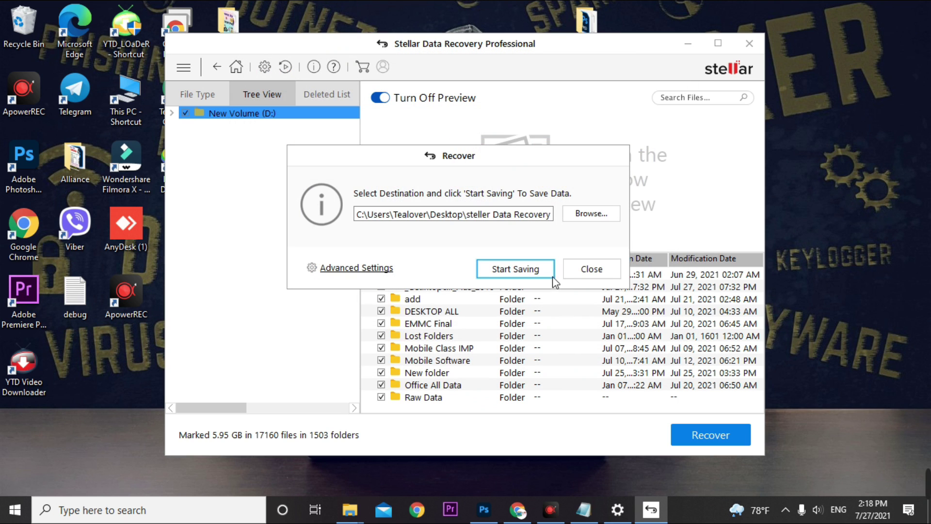
{"action": "left_click", "coordinate": [544, 273]}
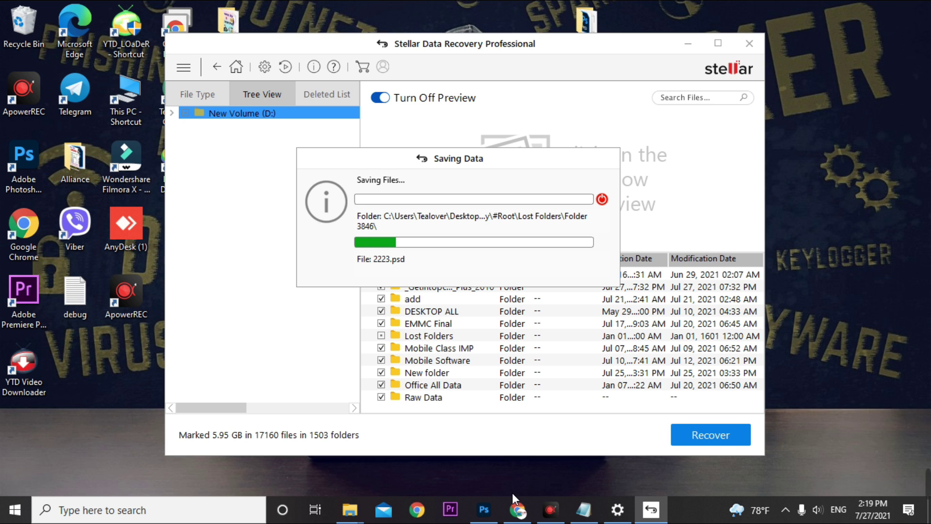
Switch to Chrome, close the WinRAR download page, and show the Tea Lover channel's Instagram profile
{"action": "left_click", "coordinate": [517, 508]}
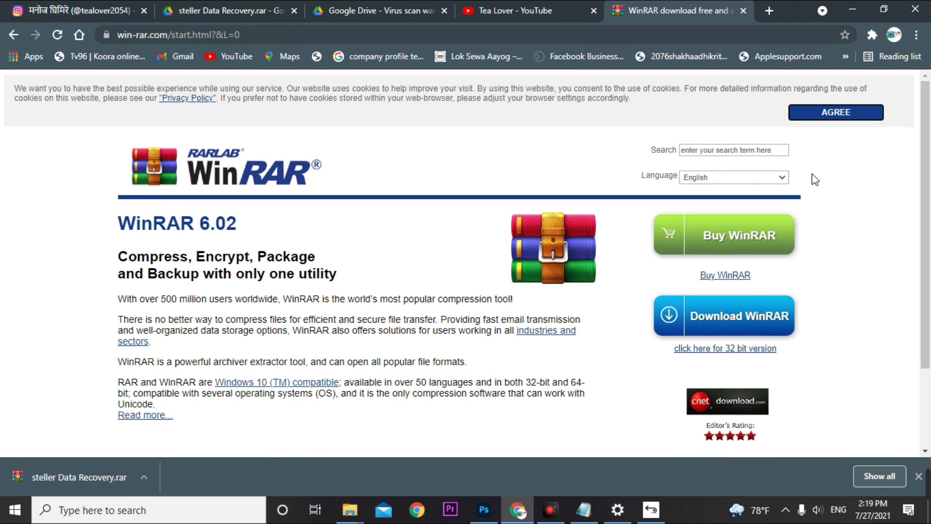
{"action": "left_click", "coordinate": [744, 10]}
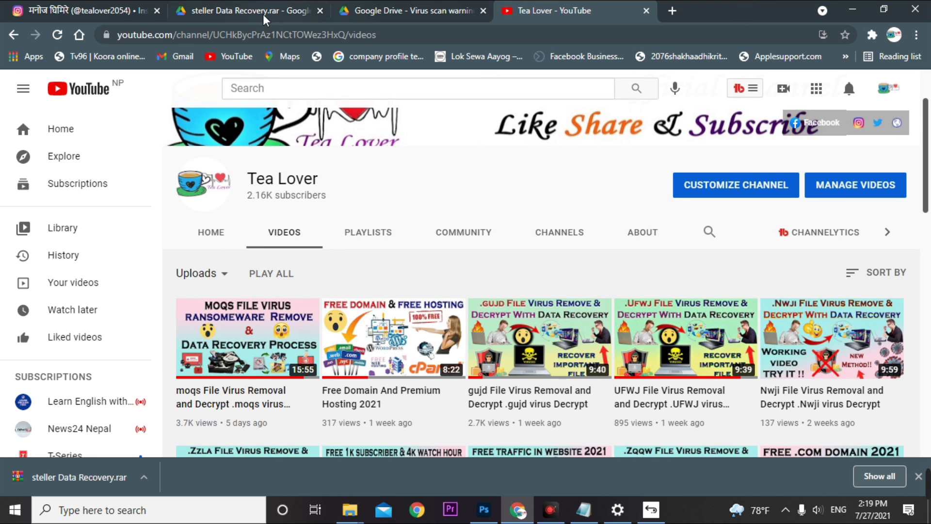
{"action": "left_click", "coordinate": [99, 10]}
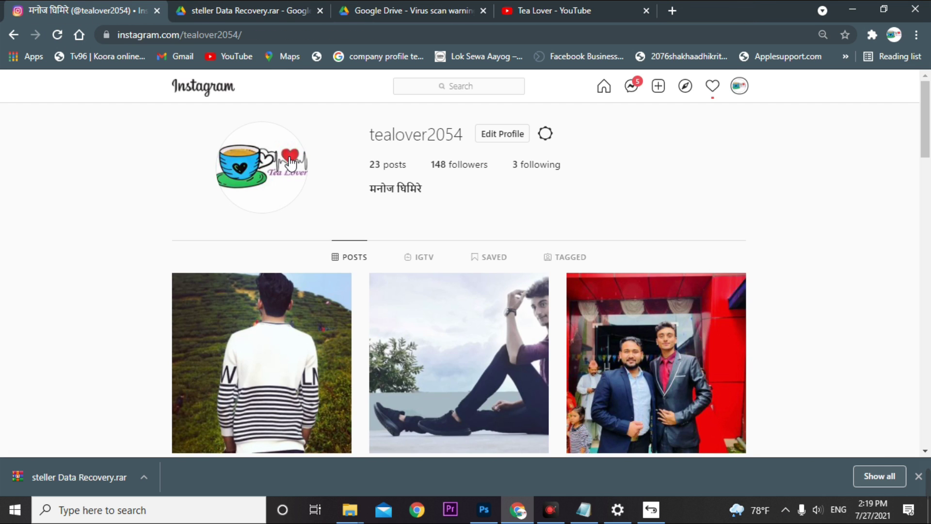
Load the Tea Lover website in place of the steller Data Recovery.rar Drive page, and bring up the Google Drive virus scan warning page
{"action": "left_click", "coordinate": [260, 9]}
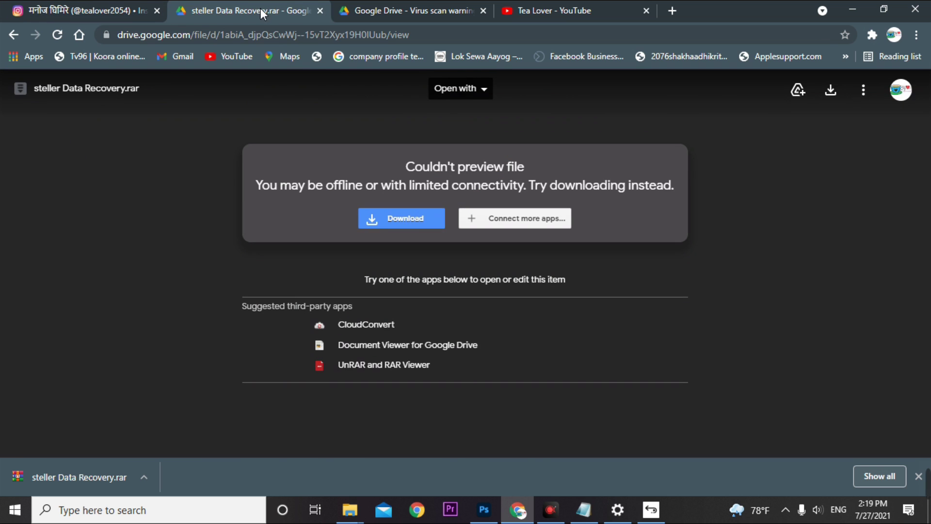
{"action": "left_click", "coordinate": [269, 36]}
{"action": "type", "text": "gh"}
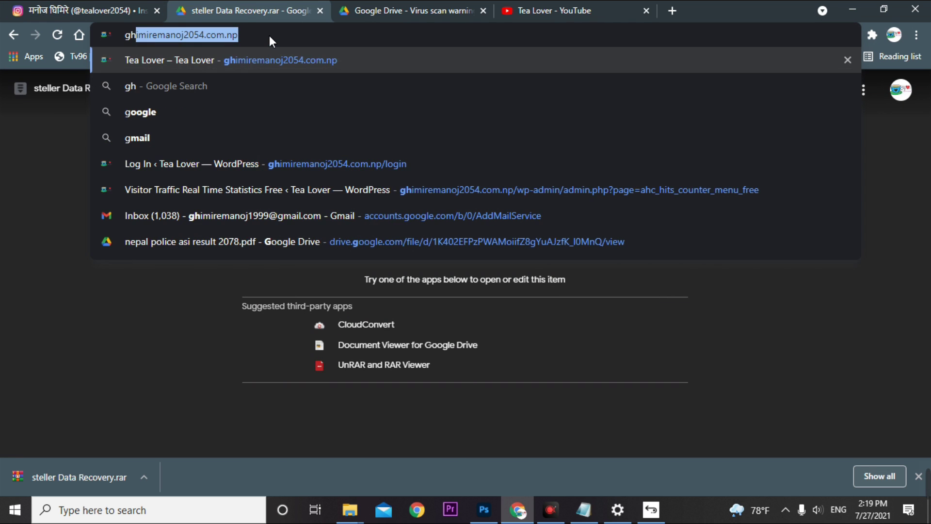
{"action": "key", "text": "Return"}
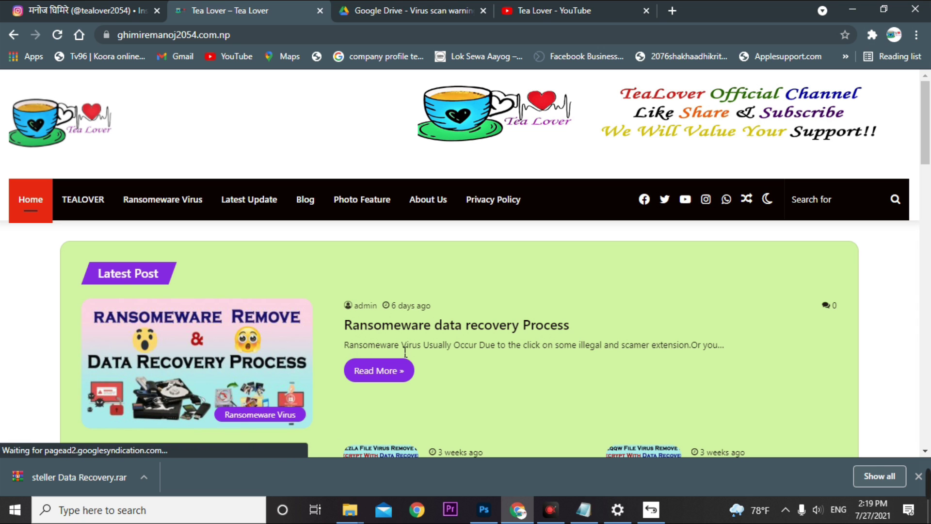
{"action": "left_click", "coordinate": [392, 14]}
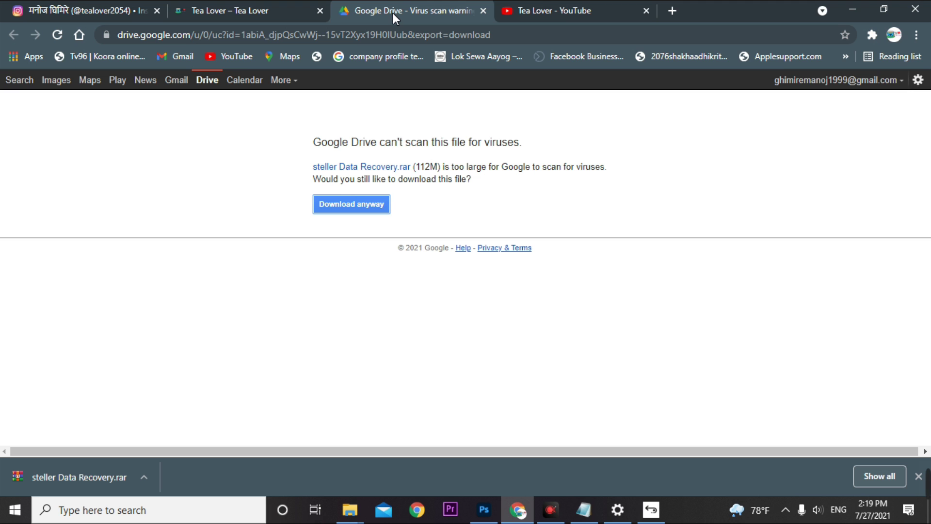